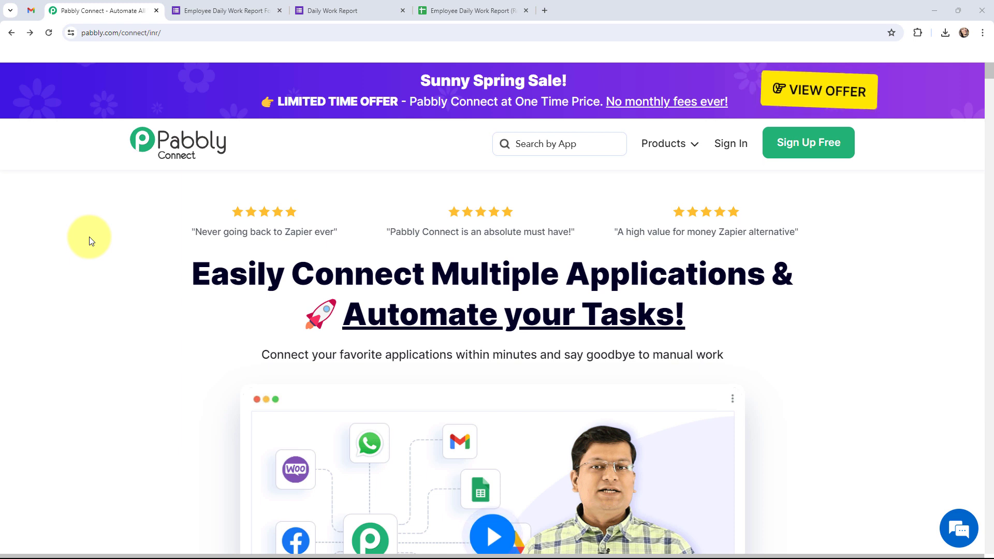
Step: Review the Employee Daily Work Report Form and HR Team chat space, then return to Pabbly
click(191, 11)
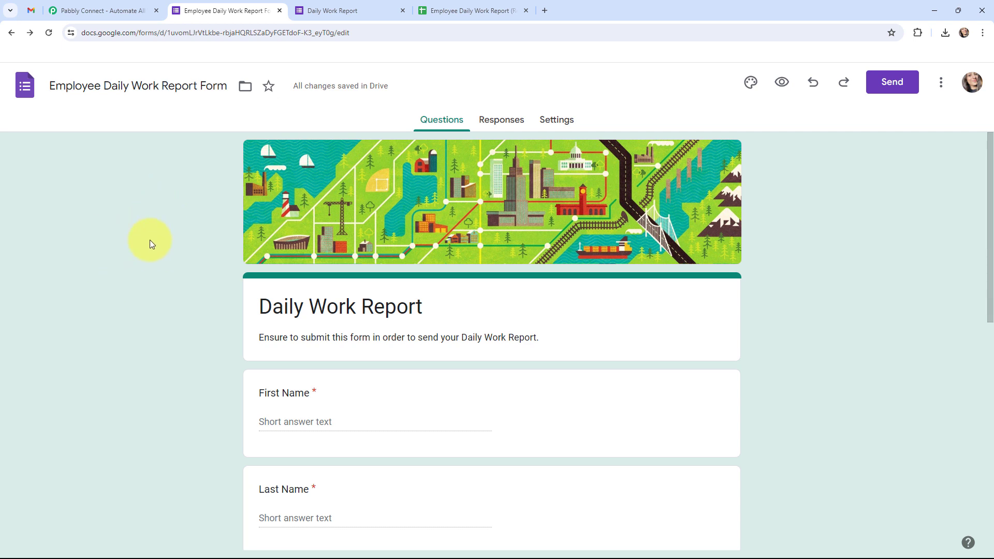
click(31, 10)
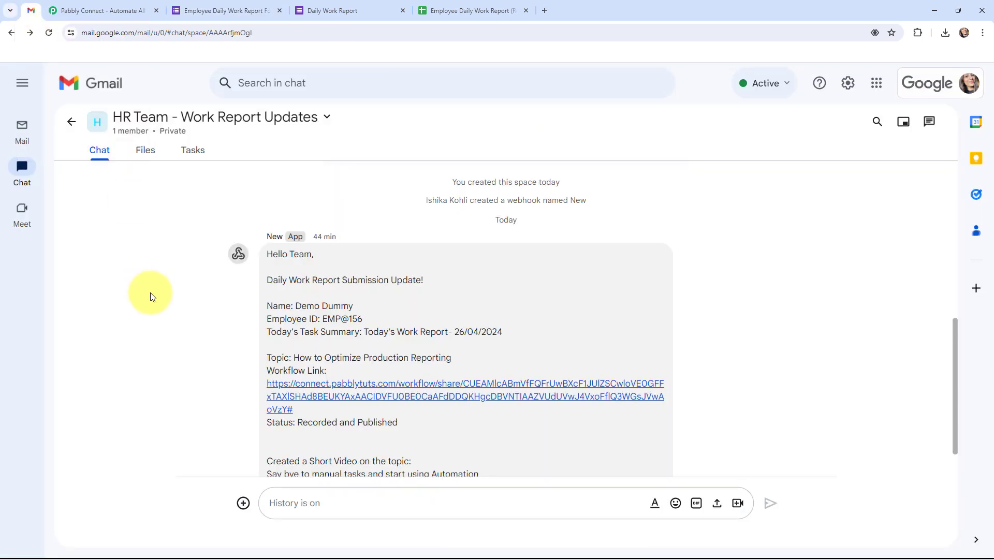
key(ctrl+Tab)
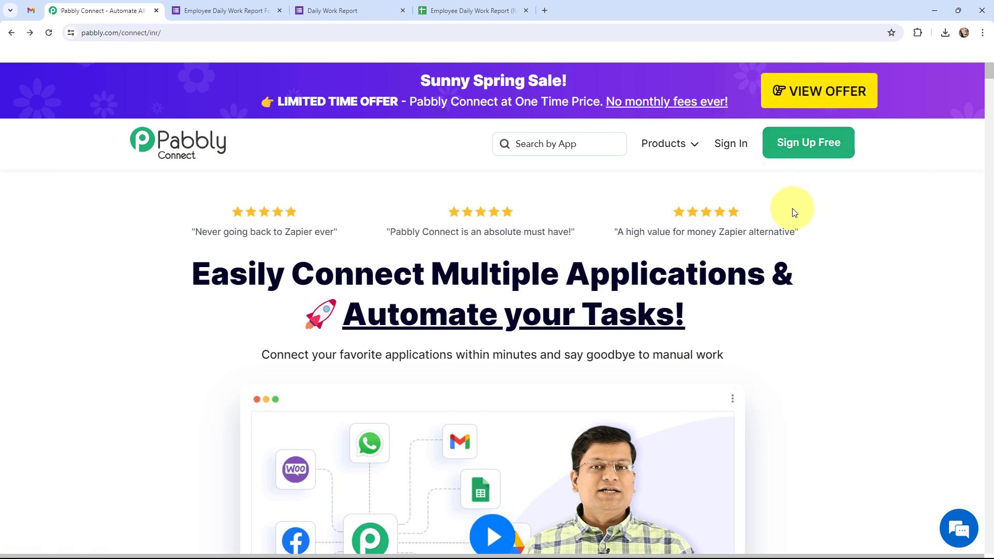
Step: Sign in, open Pabbly Connect and create the workflow 'Automate Production Reports with Pabbly Connect'
click(730, 148)
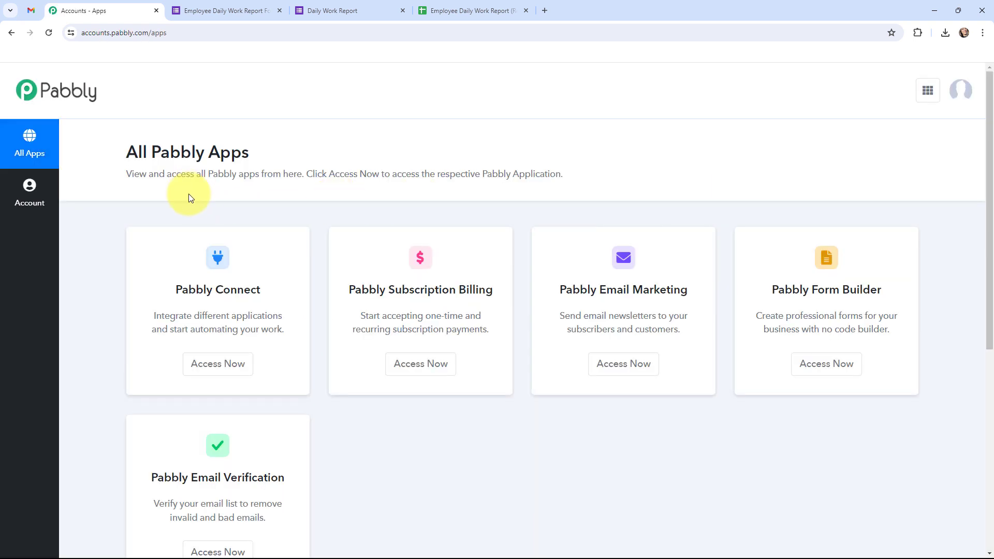
click(210, 366)
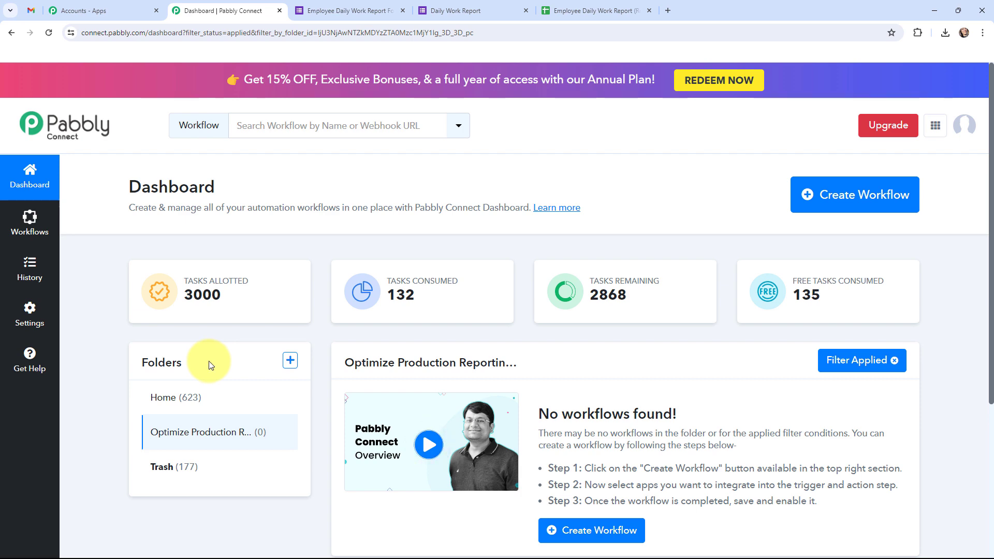
click(822, 205)
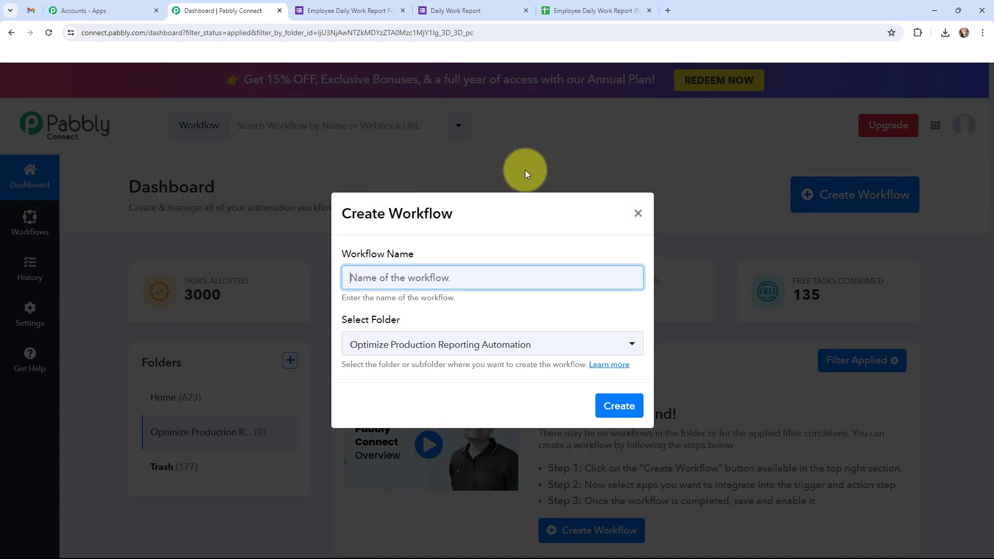
text(Automate Production Reports with Pabbly Connect)
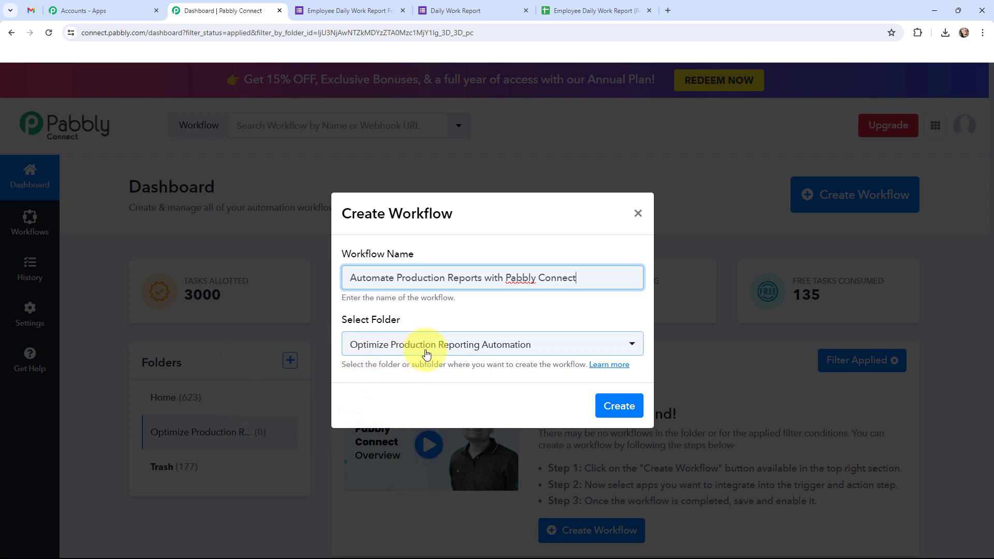
click(619, 407)
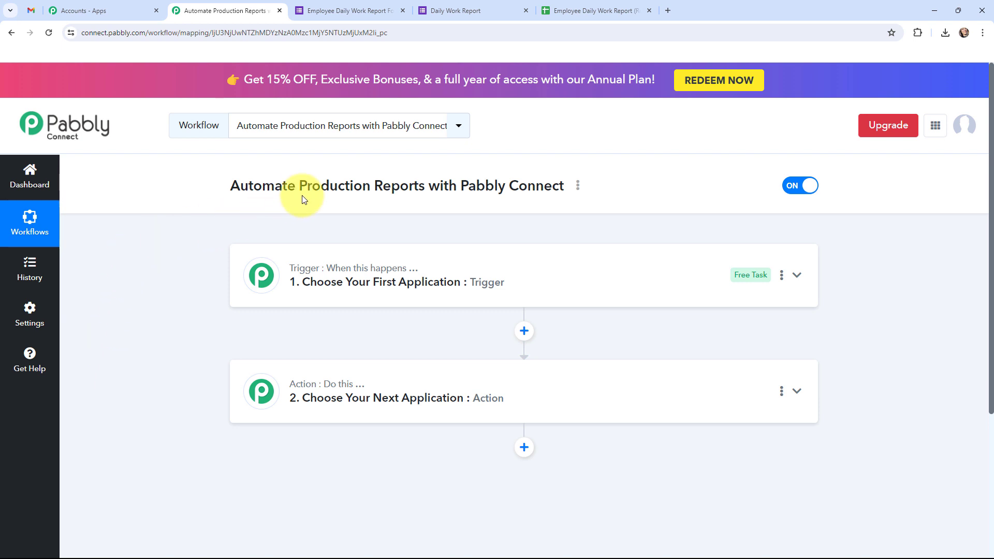
Step: Check the report form and HR Team chat space, then return to the workflow editor
click(325, 11)
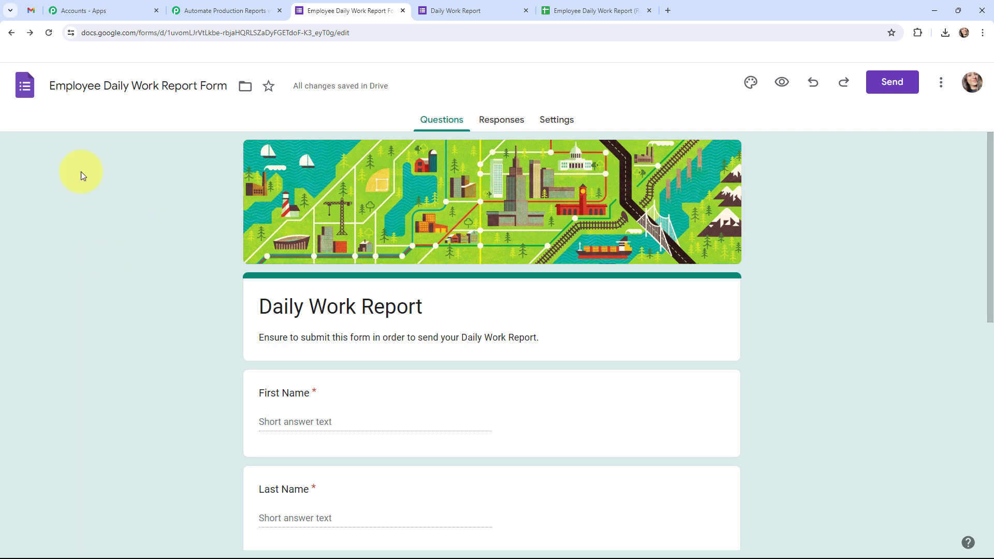
click(35, 14)
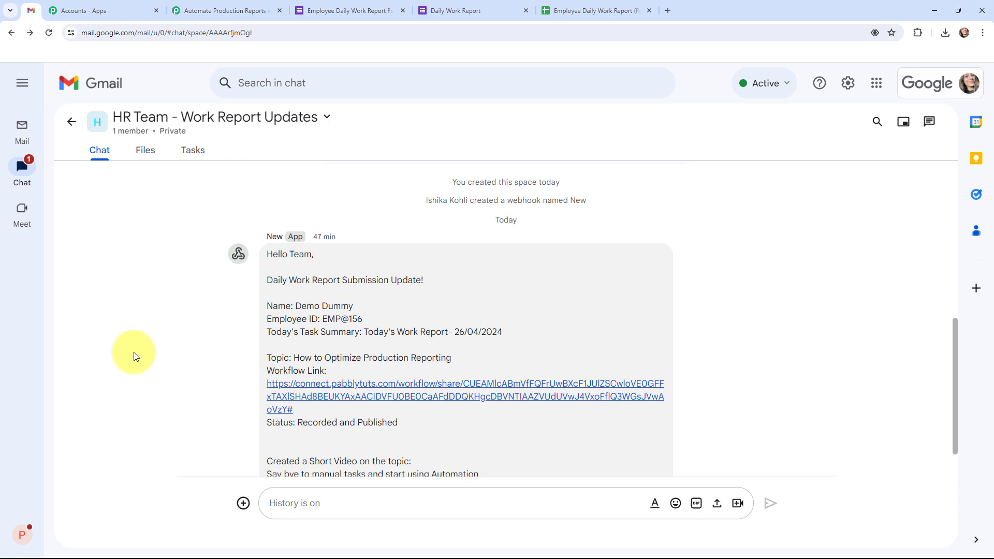
click(228, 6)
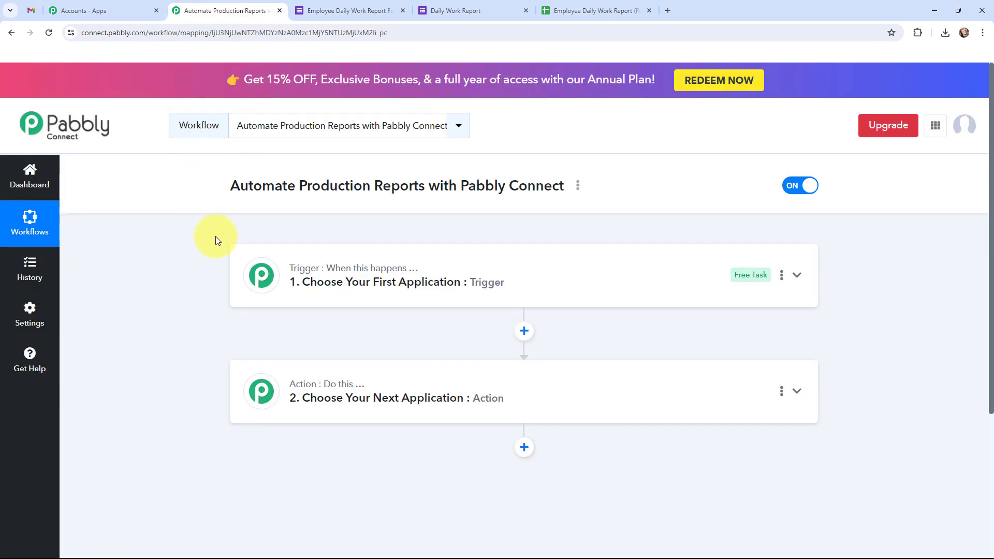
Step: Set the trigger to Google Forms with the New Response Received event
click(251, 269)
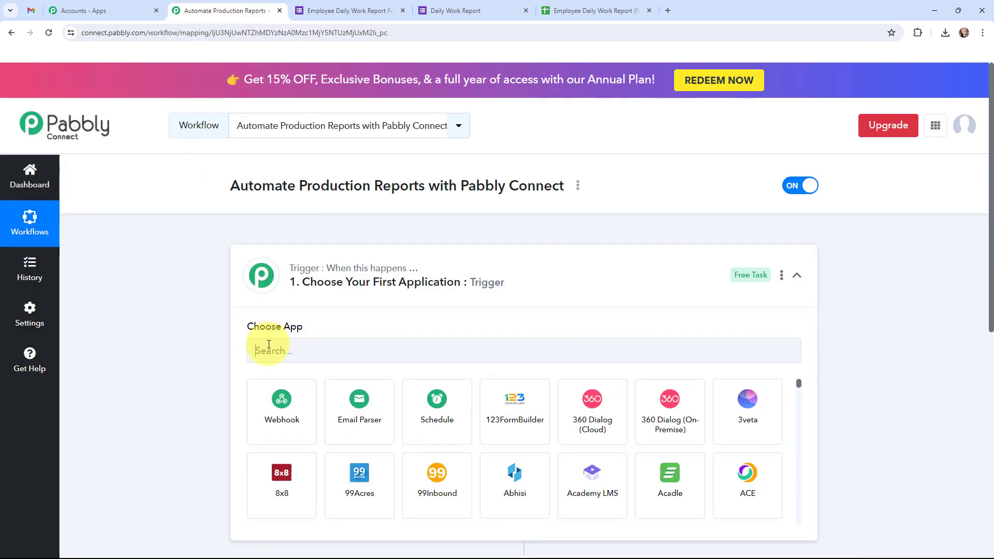
click(268, 346)
text(GOOG)
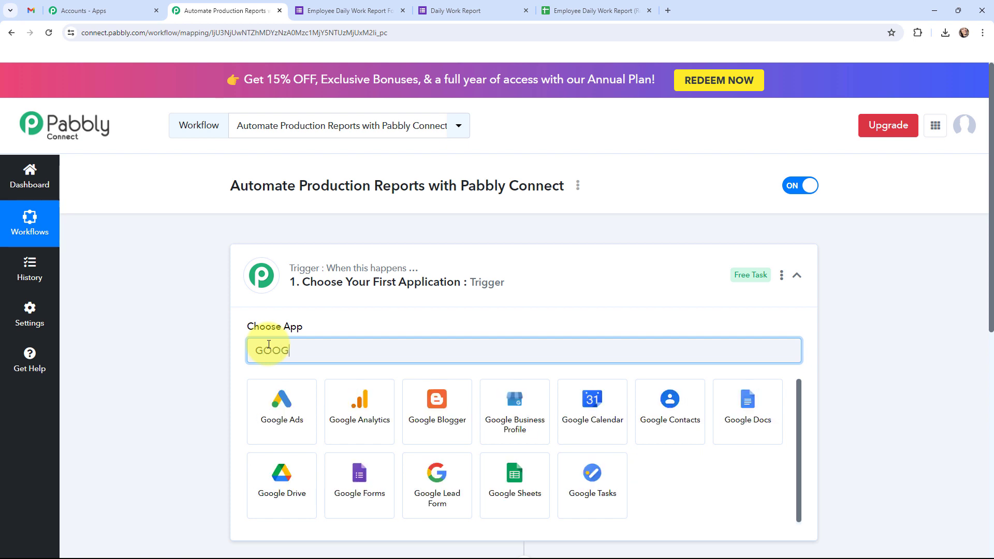
text(LE FORMS)
scroll(641, 464, down, 1)
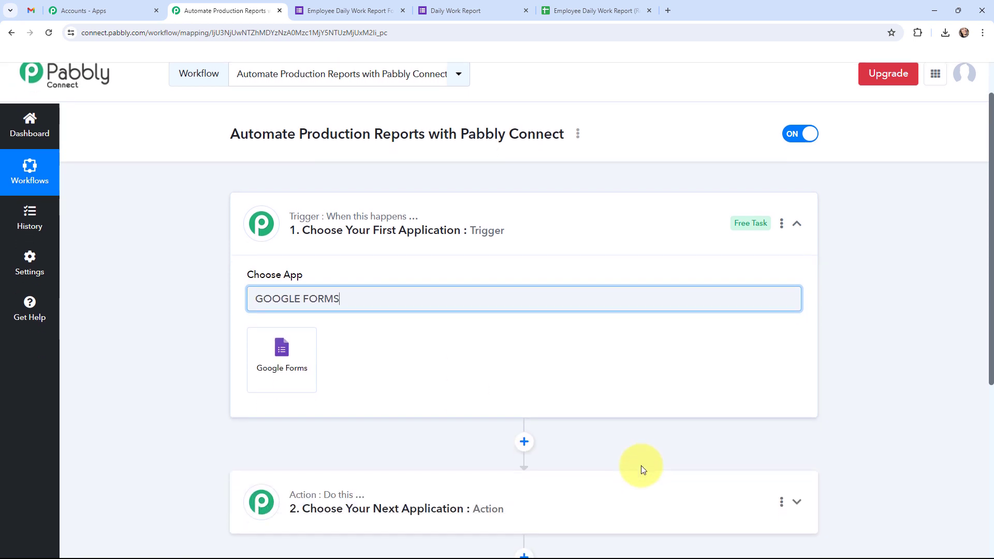
click(266, 345)
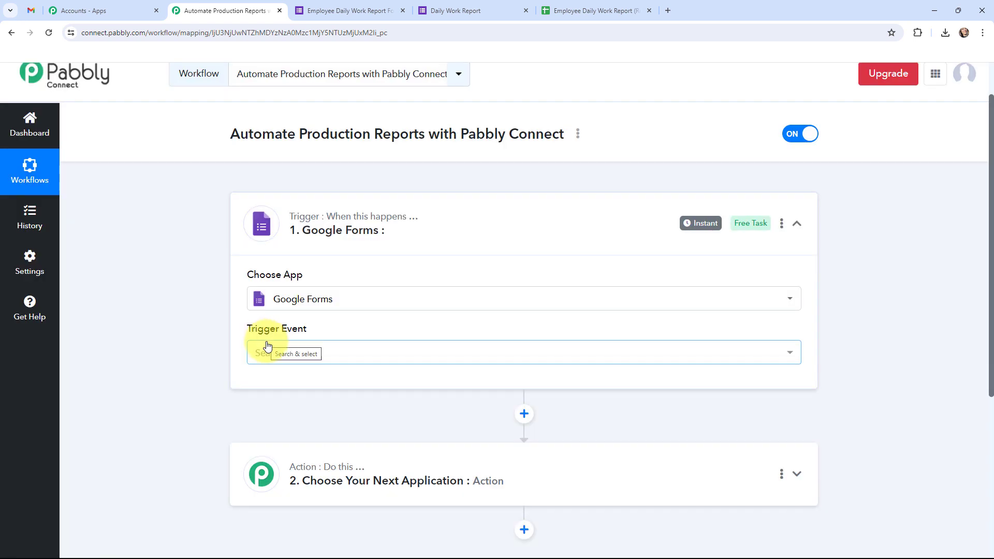
click(263, 354)
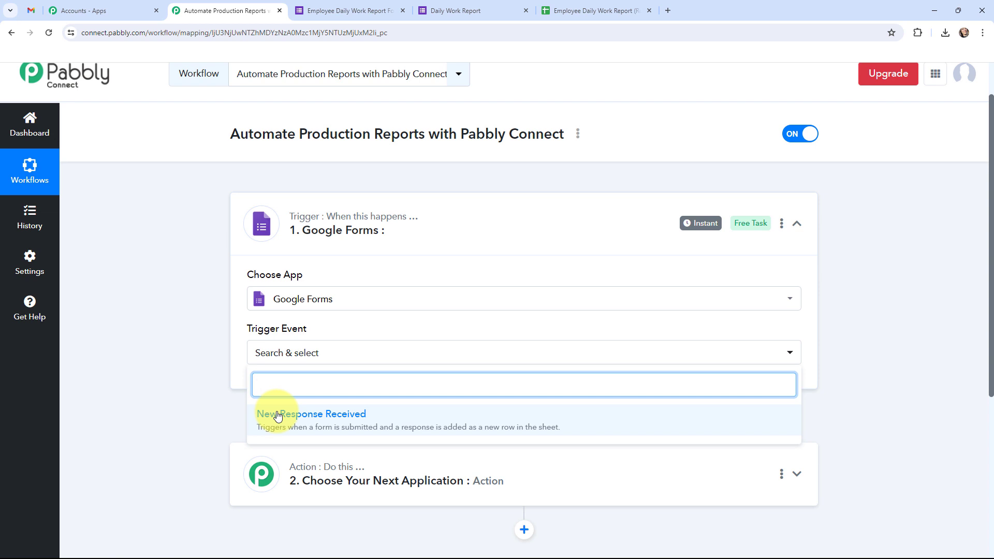
click(278, 416)
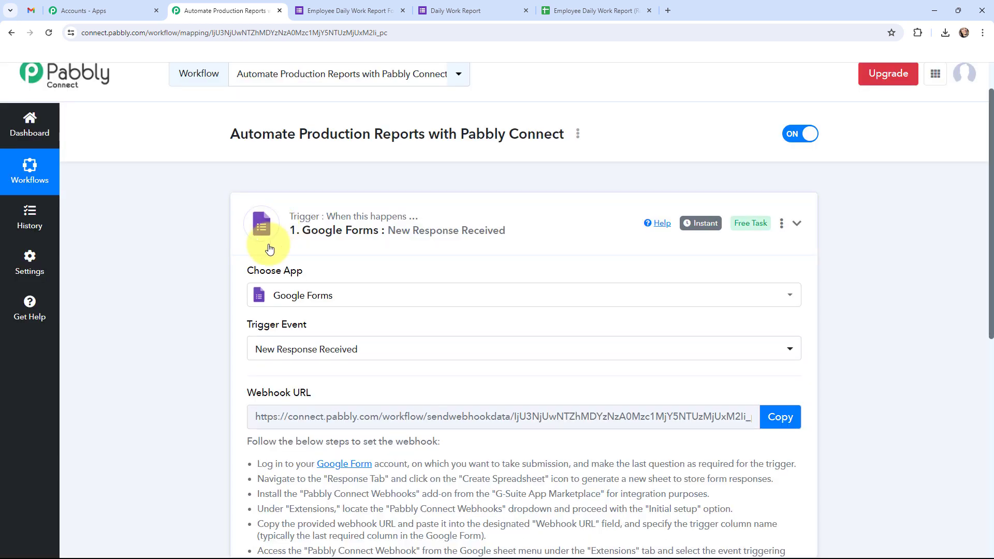
click(269, 249)
click(273, 357)
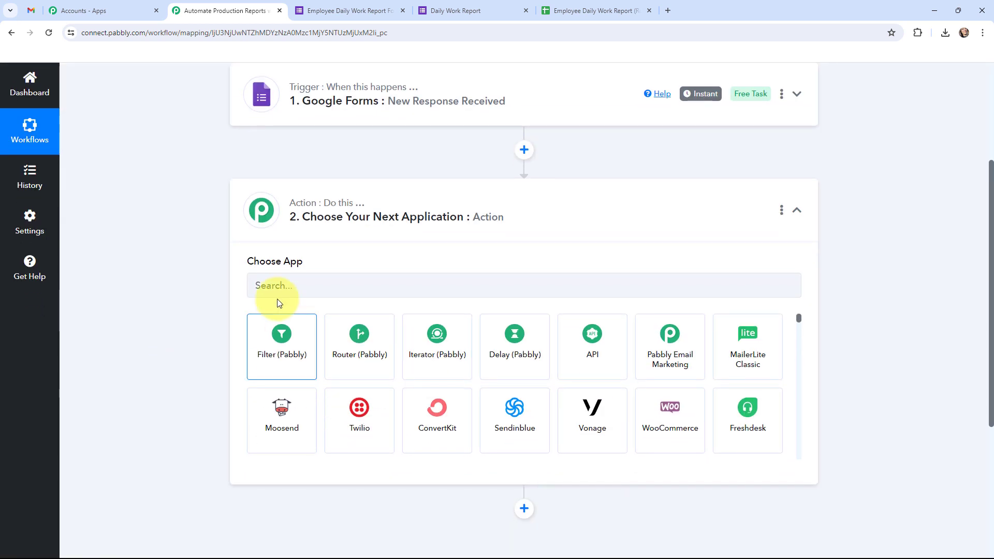
Step: Set the action step to Google Chat Hangout with the Create Message event
click(293, 286)
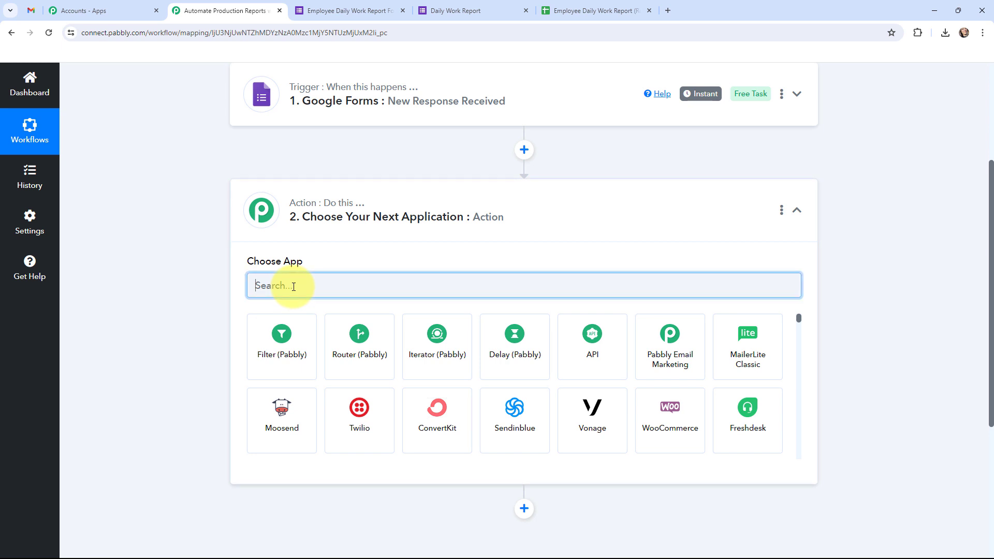
text(GOOGLE)
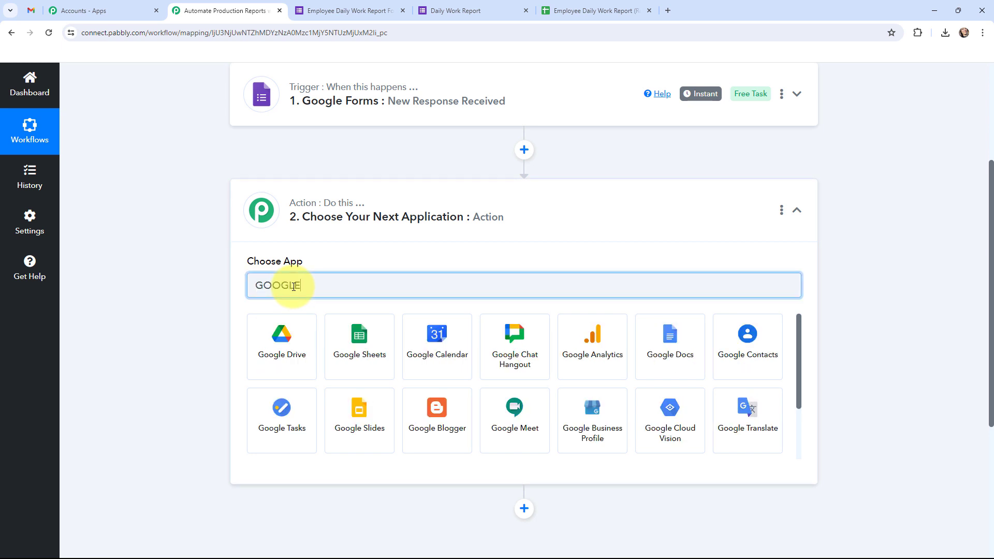
text( CHAT)
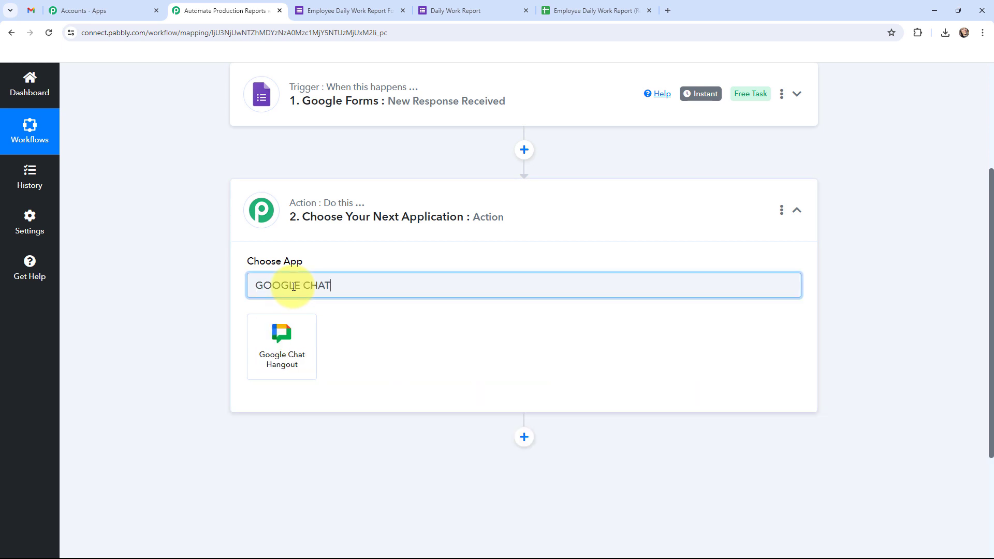
click(284, 337)
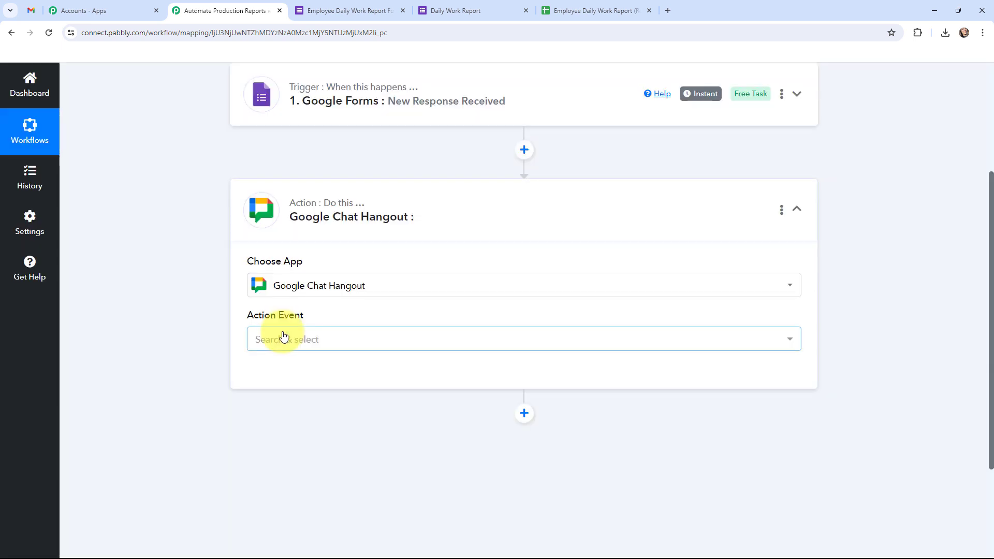
click(285, 401)
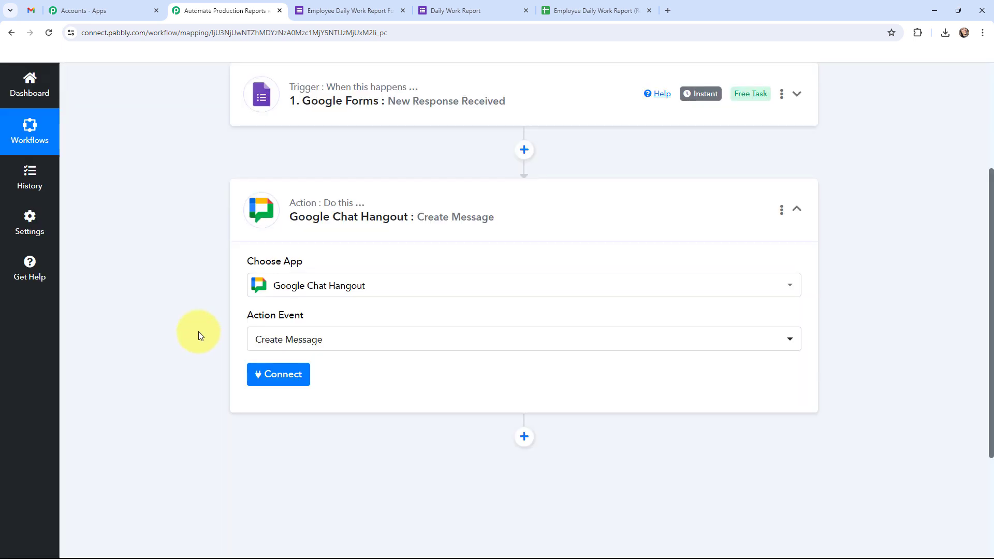
click(256, 217)
scroll(177, 295, up, 3)
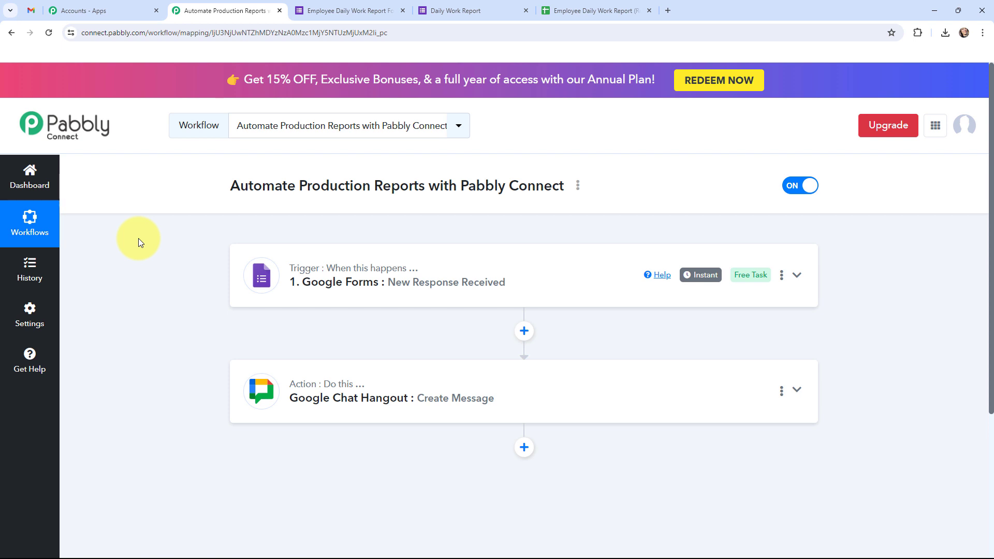
Step: Expand the Google Forms trigger to reveal its webhook URL and setup instructions
click(249, 278)
scroll(182, 312, down, 3)
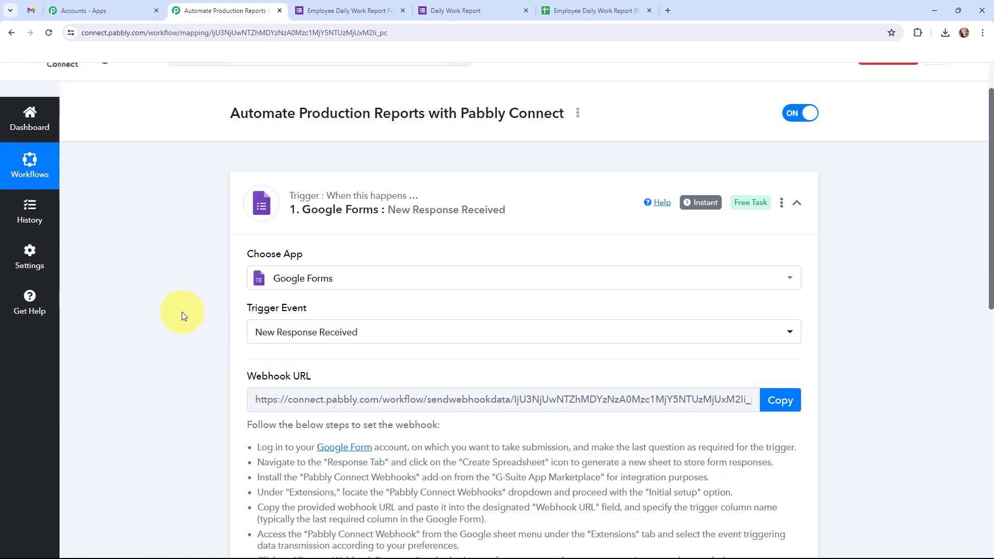
scroll(181, 311, down, 1)
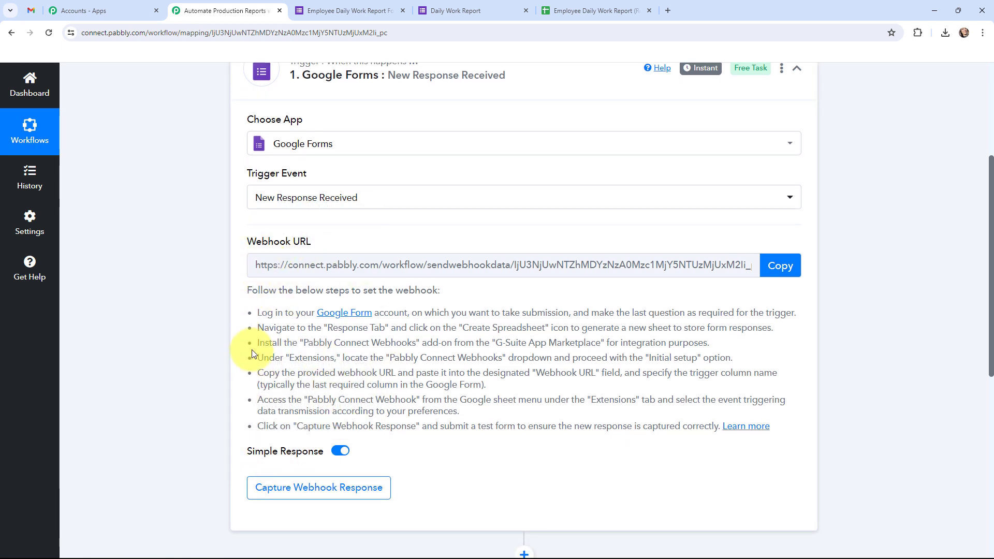
drag(249, 288, 635, 426)
click(173, 279)
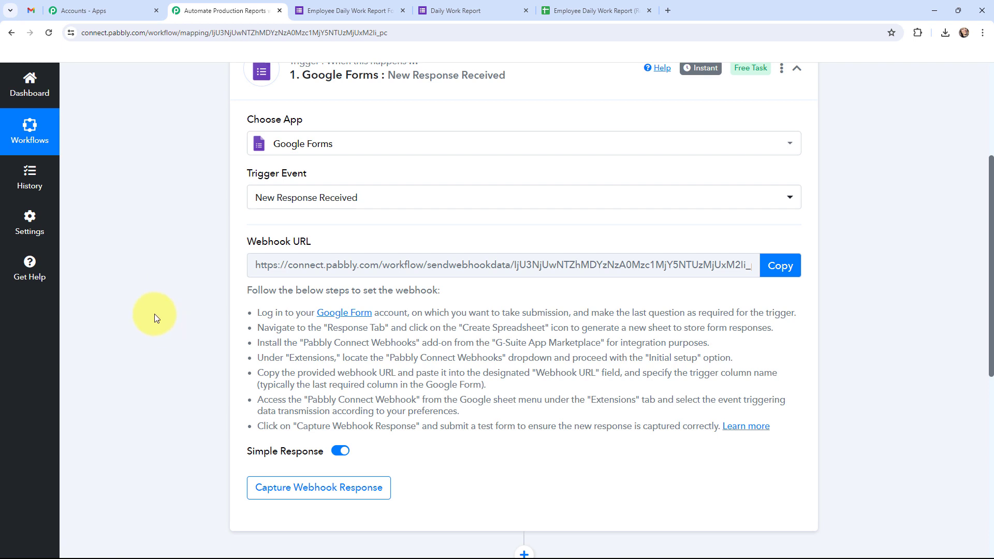
Step: Show the Employee Daily Work Report Form's Responses tab, with 0 responses
click(328, 5)
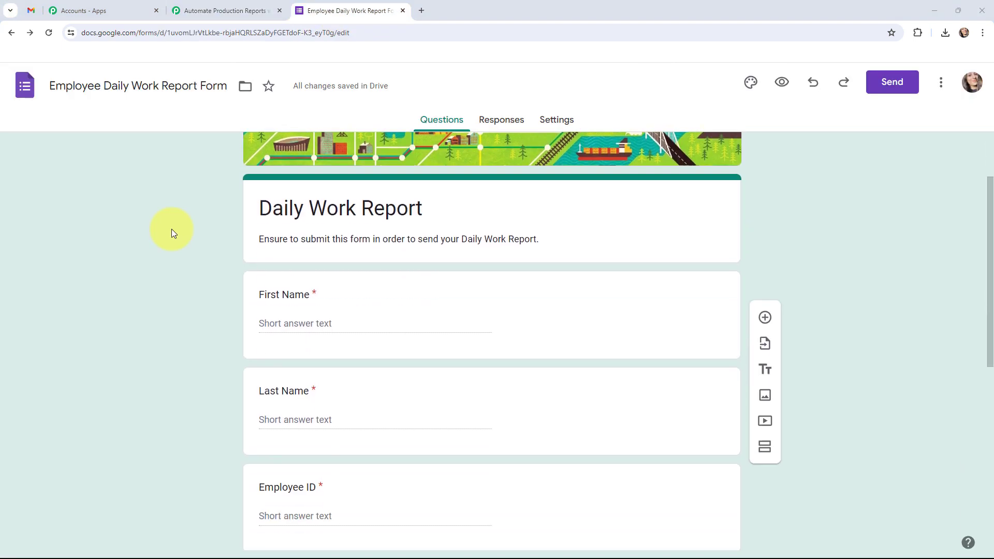
scroll(172, 229, down, 4)
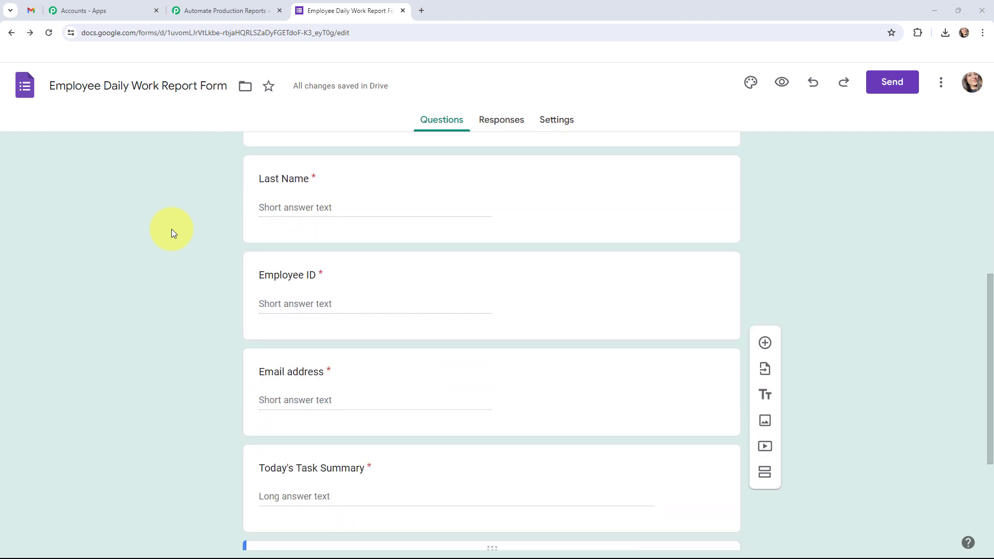
scroll(172, 229, down, 3)
scroll(172, 229, up, 6)
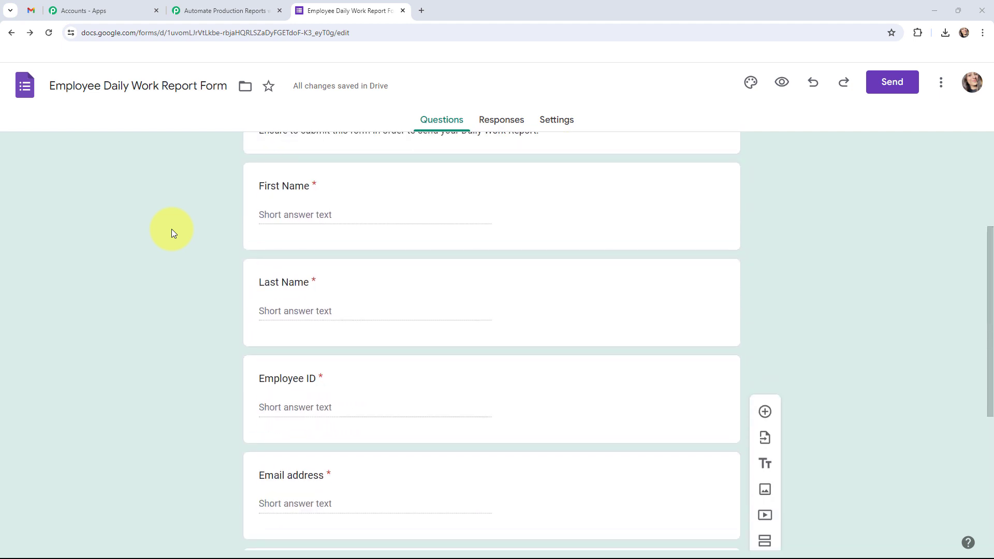
scroll(172, 228, up, 4)
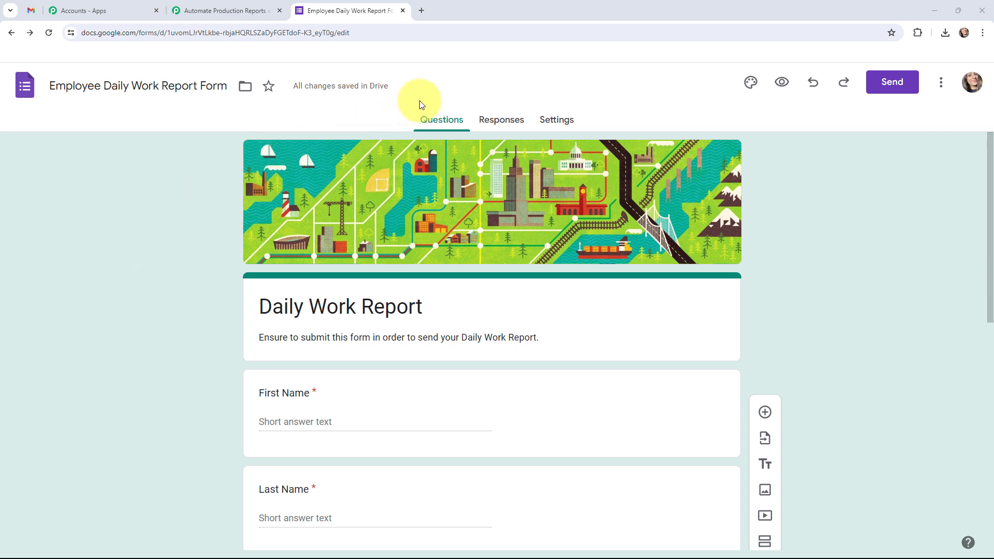
click(491, 124)
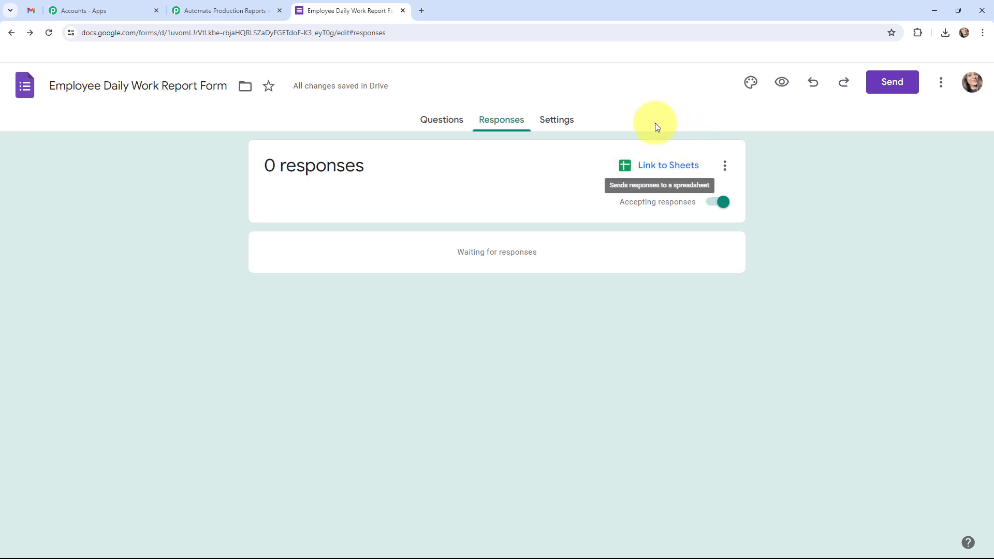
Step: Link responses to a new sheet named 'HR Update Employee Daily Work Report Form (Responses)'
click(658, 166)
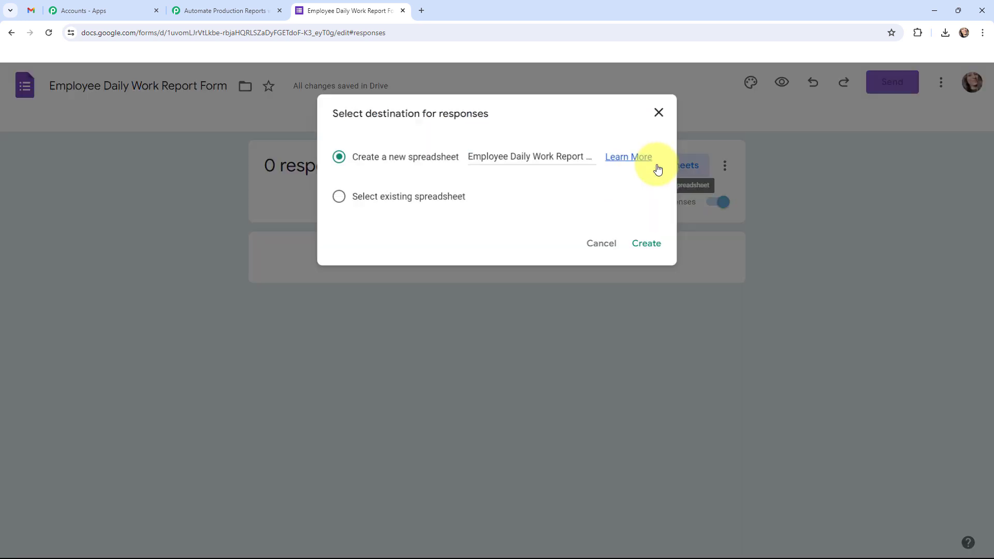
click(469, 157)
text(HR )
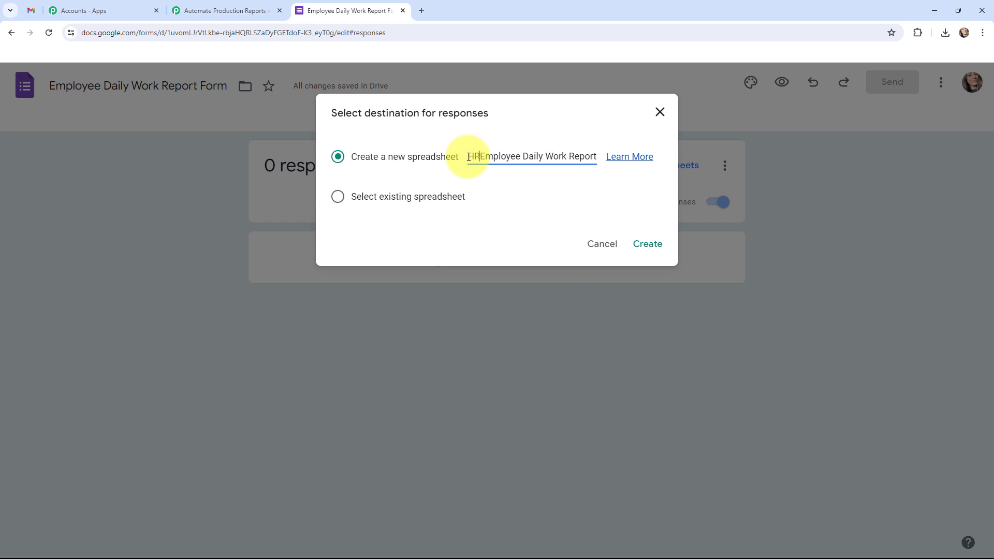
text(Update)
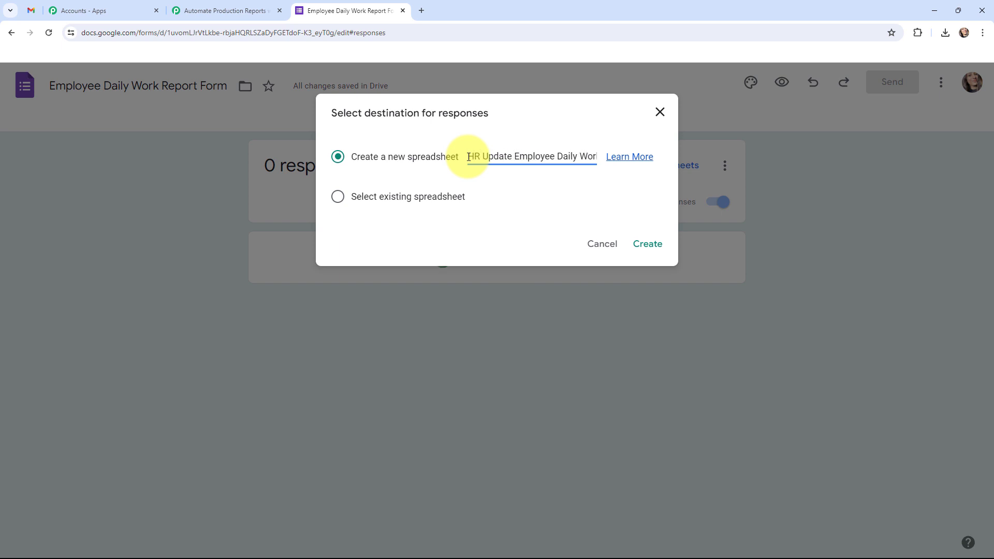
click(649, 247)
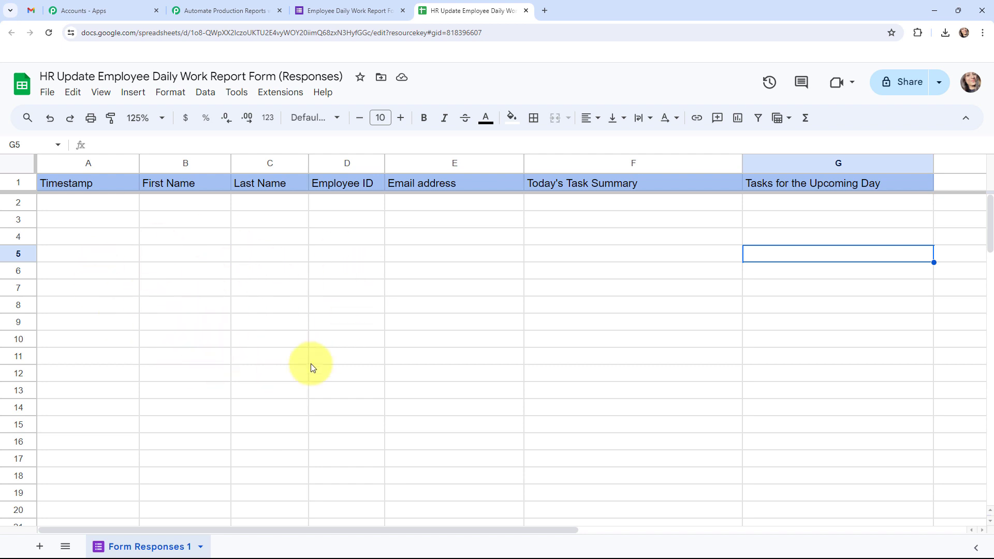
Step: In the responses spreadsheet, show the Pabbly Connect Webhooks submenu under Extensions
click(223, 10)
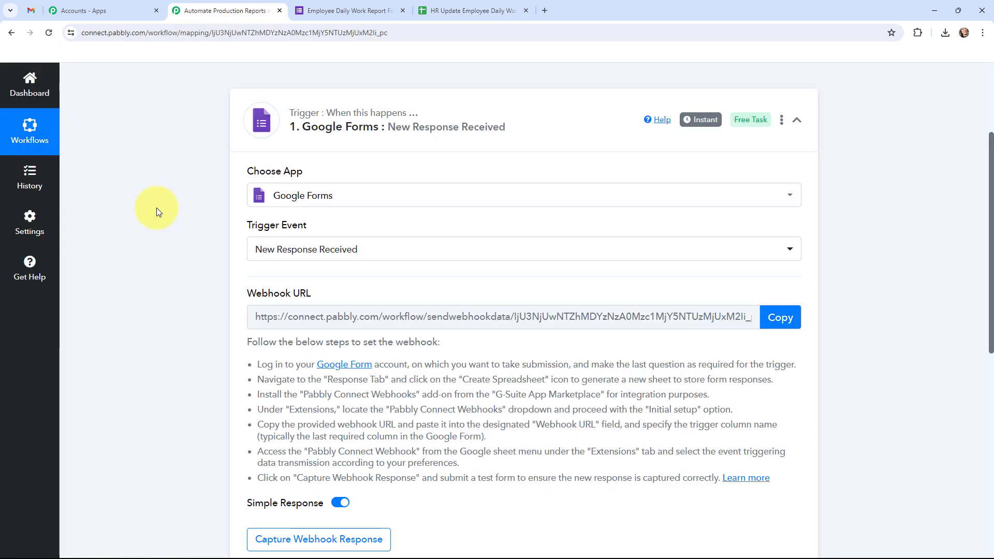
click(482, 10)
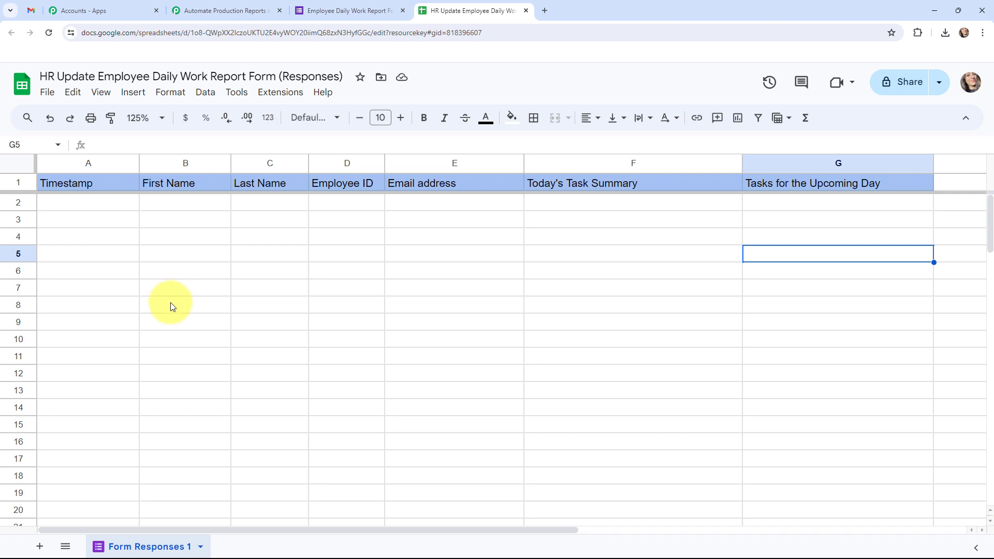
click(282, 95)
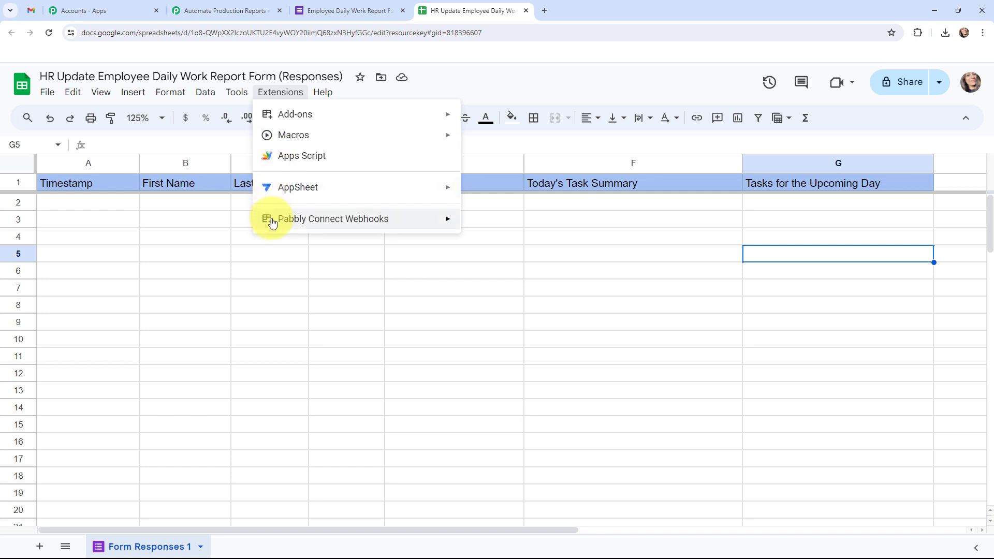
mouse_move(266, 219)
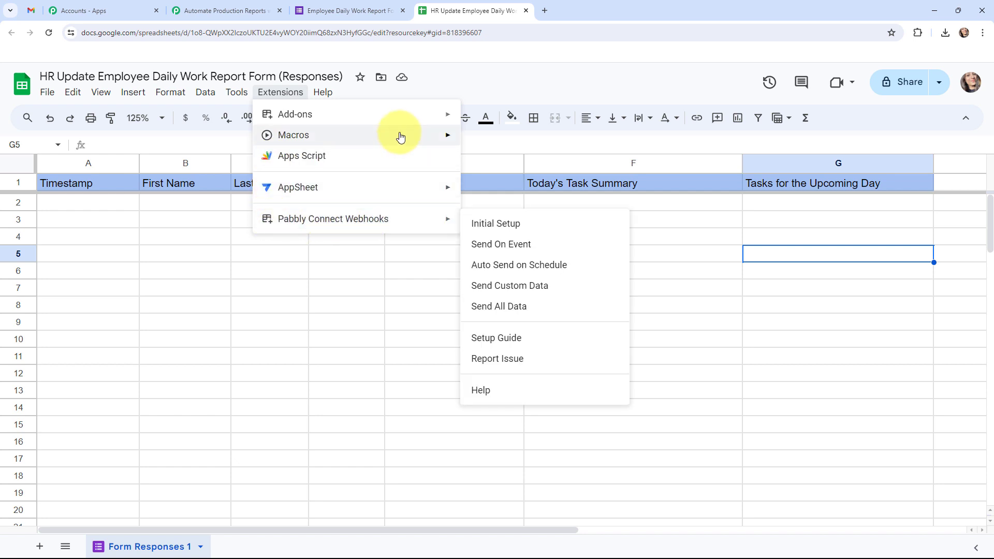
Step: Search the Marketplace for 'pabbly', confirm Pabbly Connect Webhooks is installed, then close it
mouse_move(420, 115)
click(488, 119)
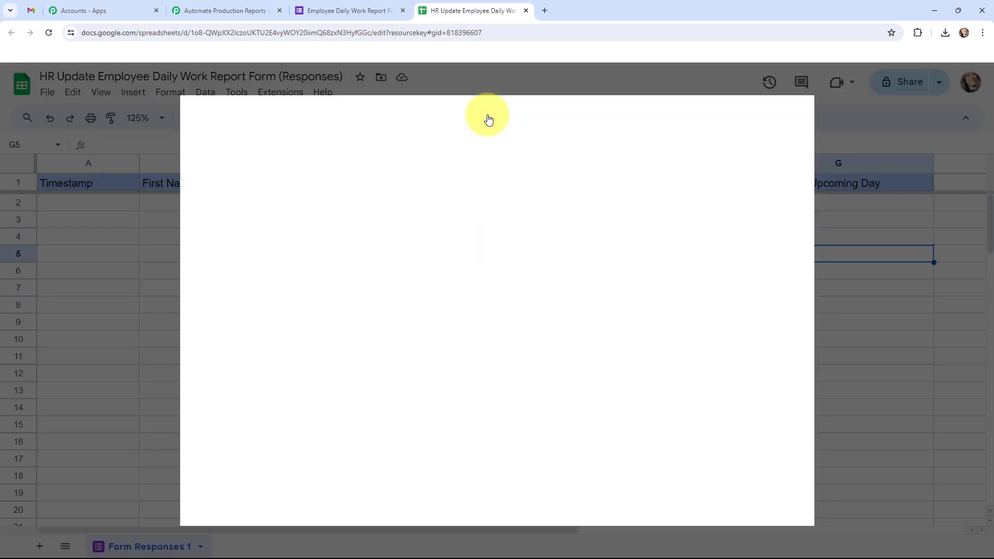
click(488, 116)
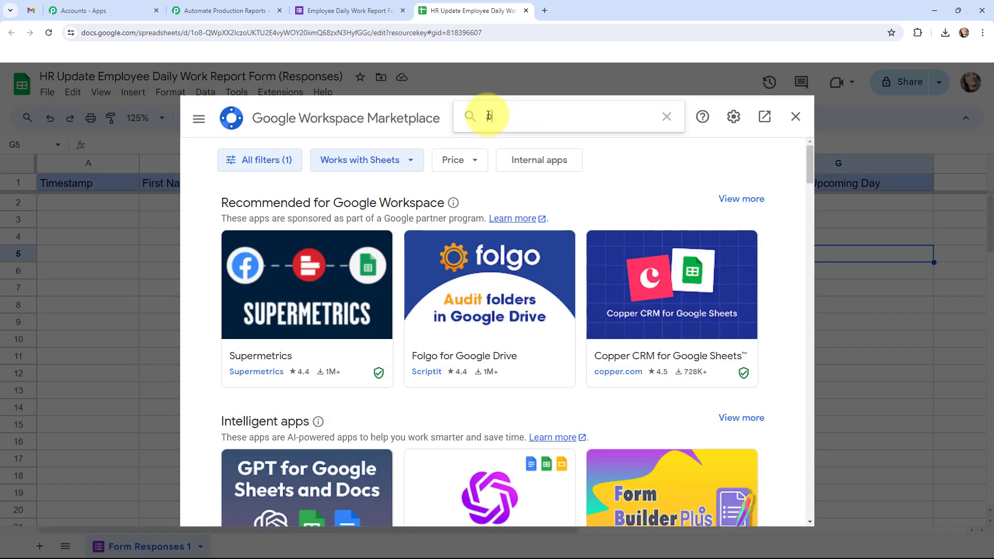
text(pabbly)
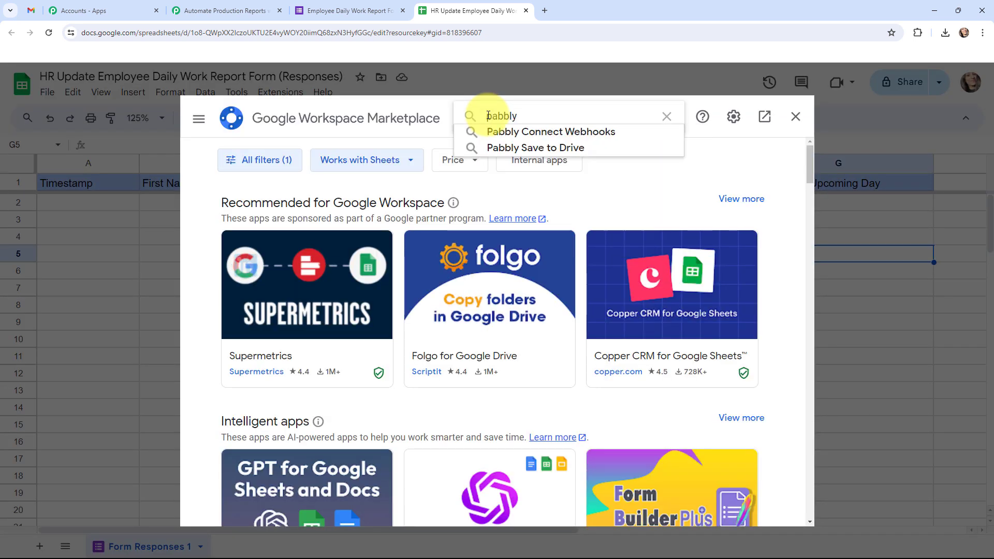
click(498, 131)
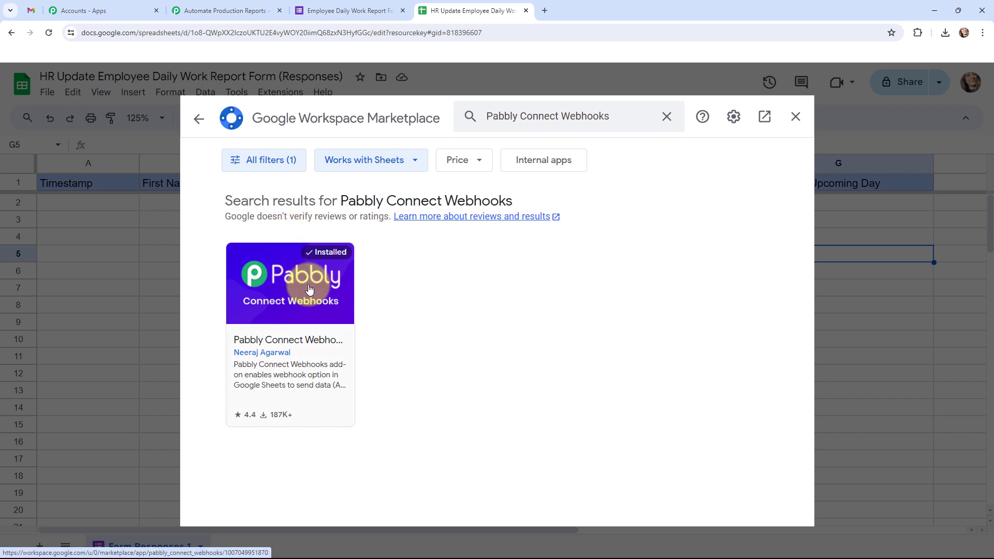
click(797, 115)
Step: Open the add-on's Initial Setup and paste in the workflow's copied webhook URL
click(267, 93)
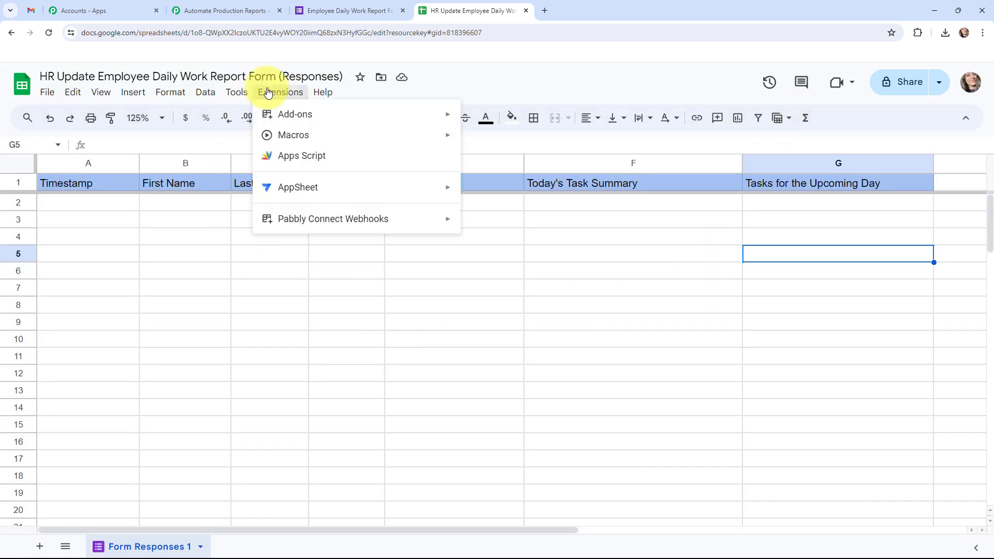
mouse_move(288, 217)
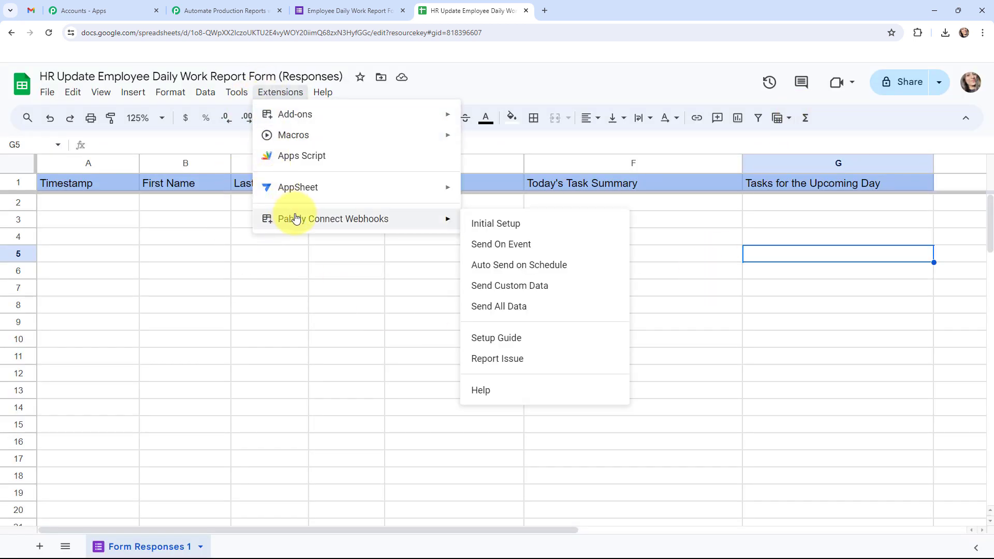
click(532, 226)
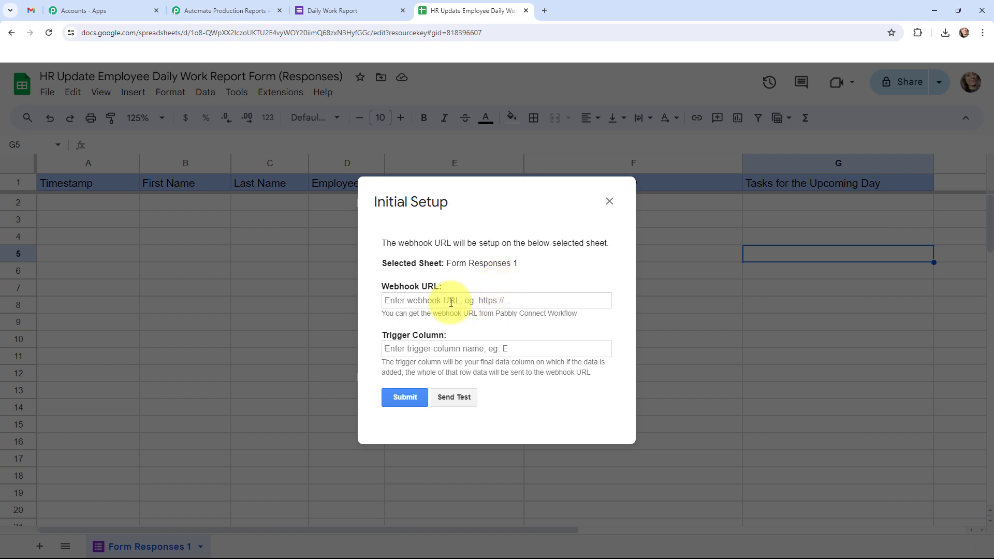
click(209, 4)
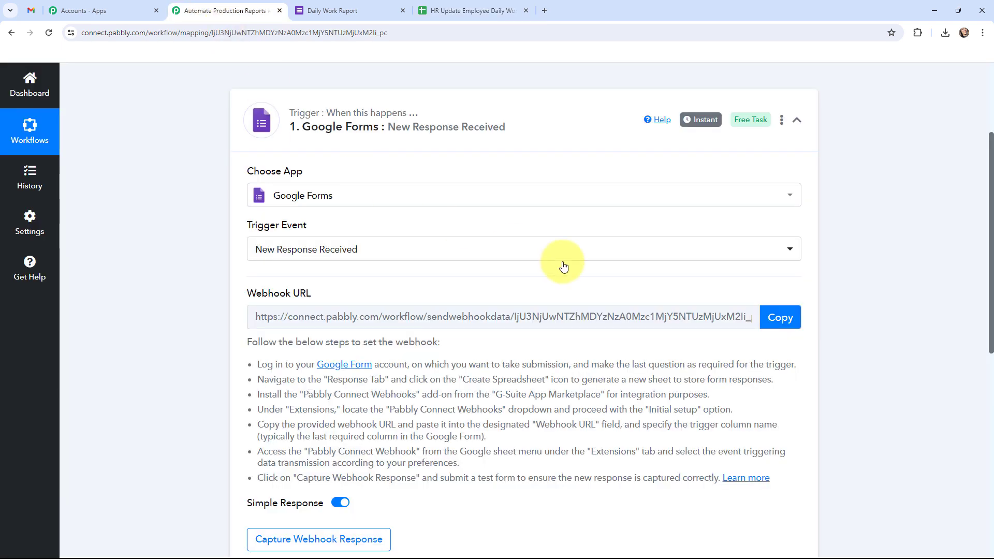
click(776, 317)
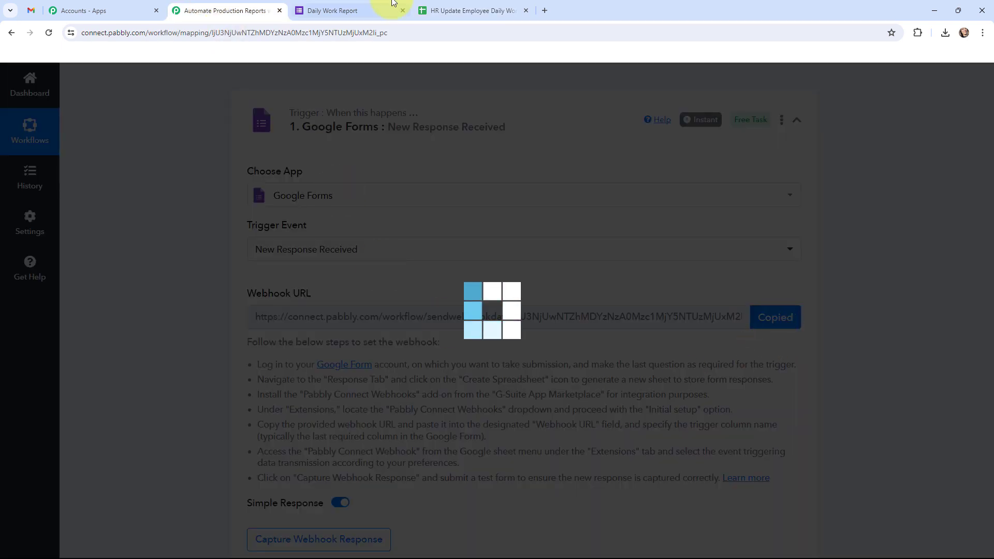
click(455, 7)
click(421, 303)
key(ctrl+v)
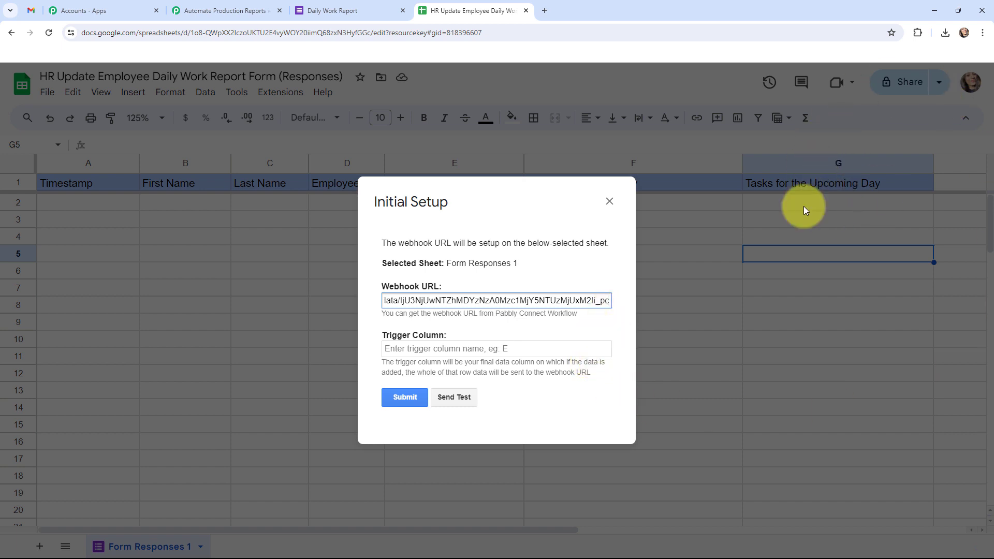
Step: Set the trigger column to G, submit the setup, and close the window
click(462, 350)
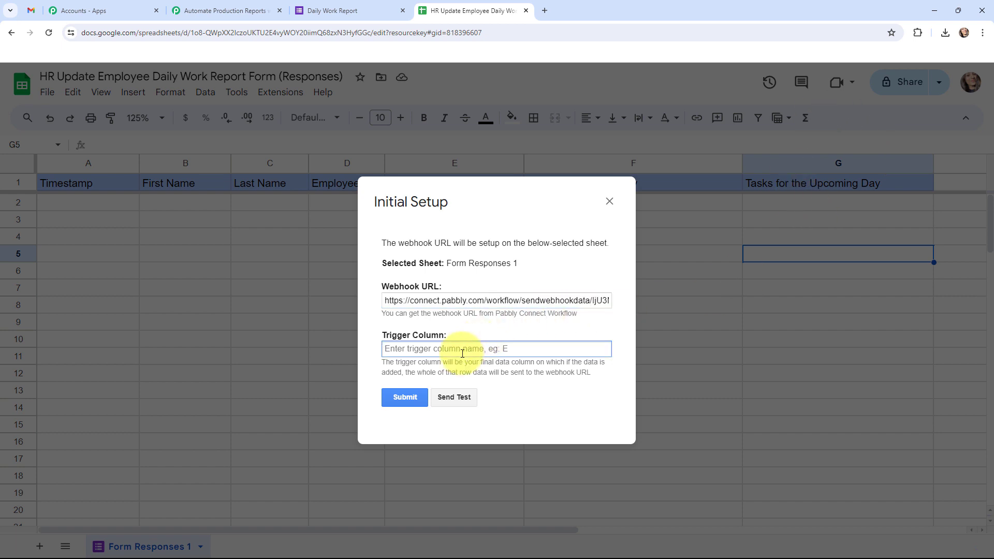
text(G)
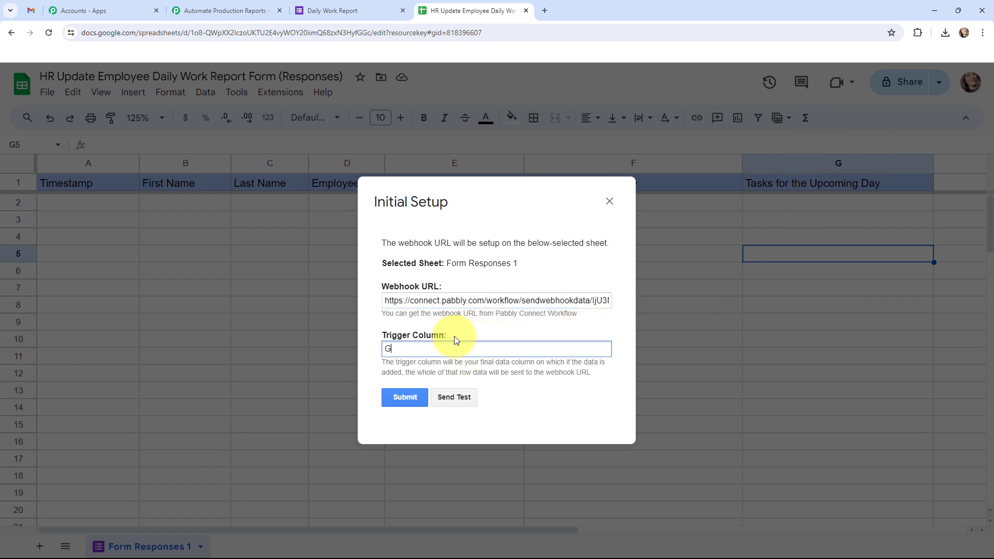
click(454, 326)
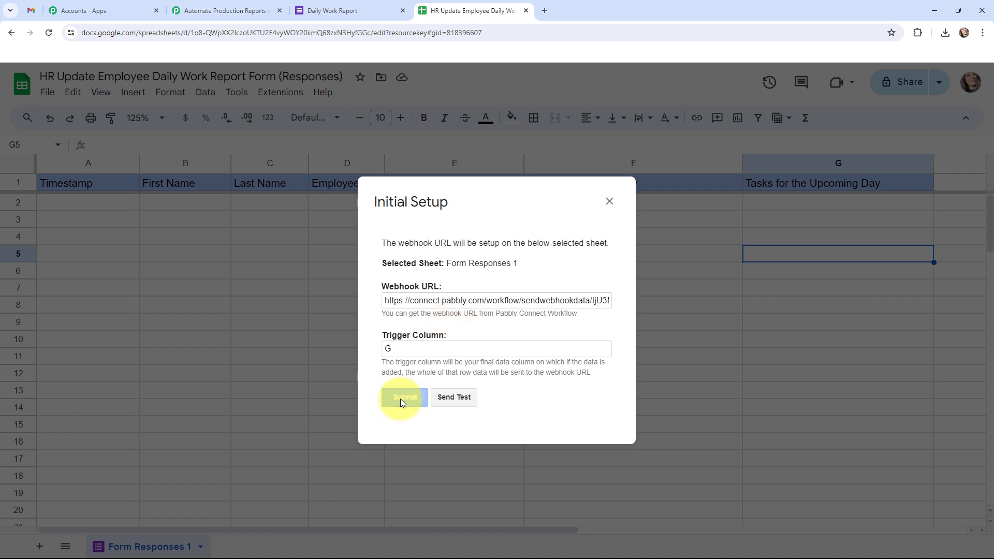
scroll(501, 333, down, 1)
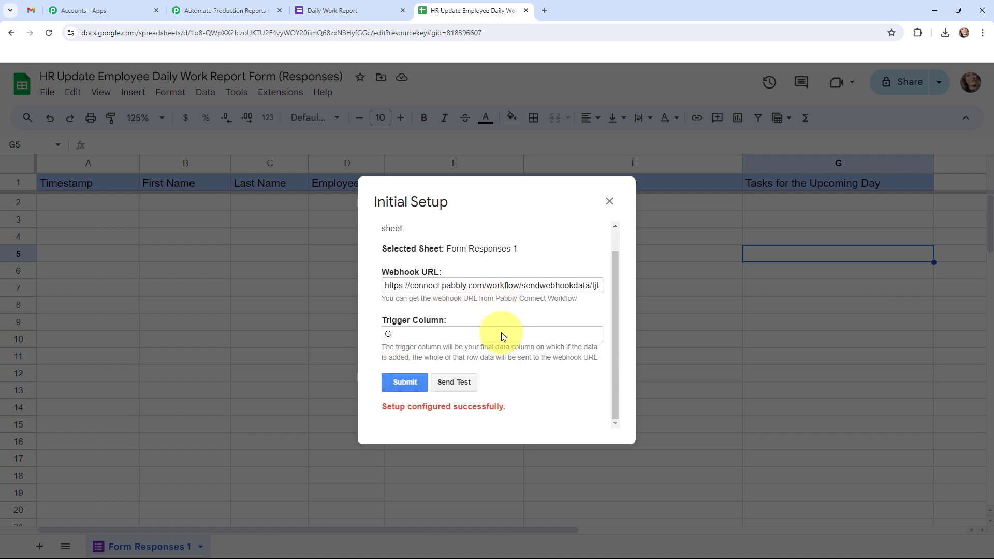
click(609, 201)
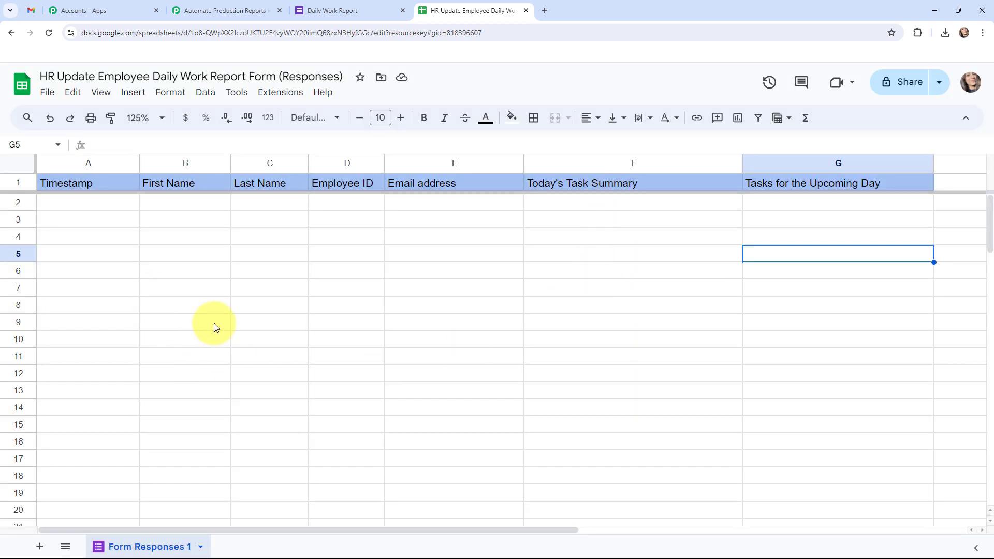
Step: Turn on Pabbly Connect Webhooks' Send On Event option and reload the spreadsheet
click(275, 94)
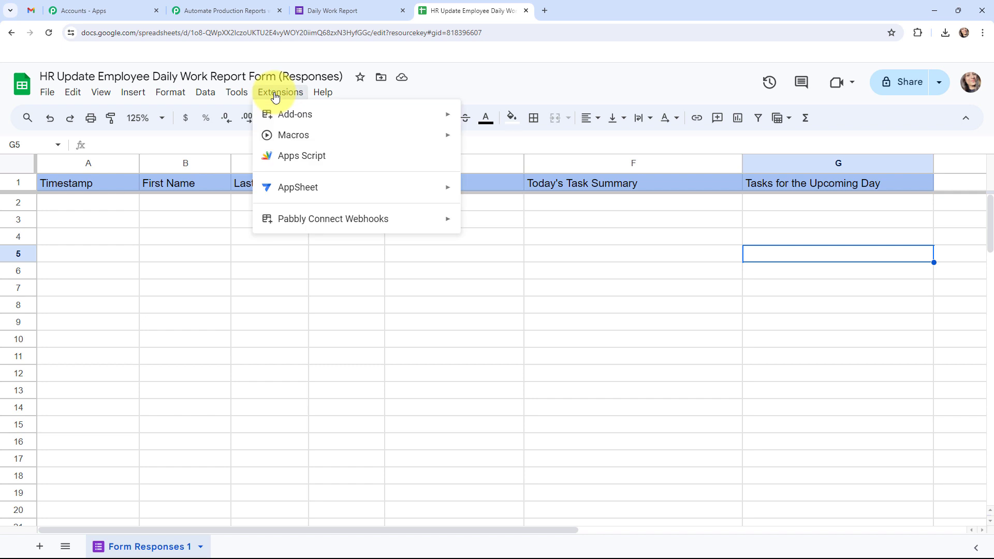
mouse_move(271, 217)
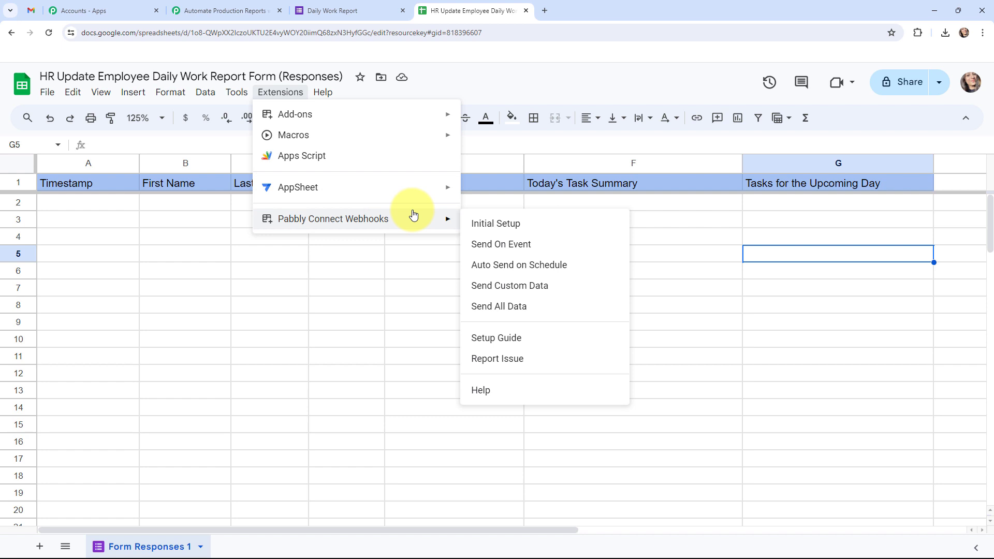
click(567, 244)
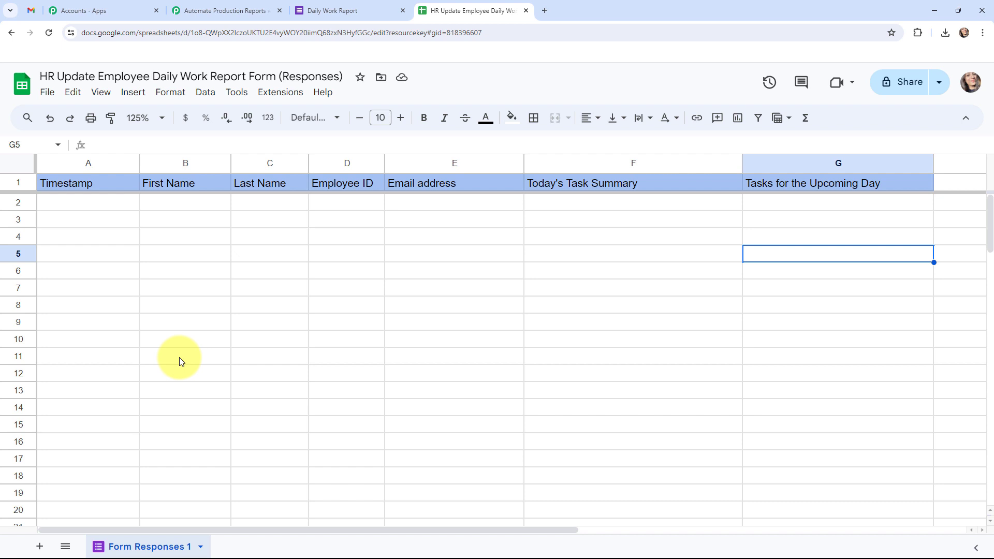
click(51, 32)
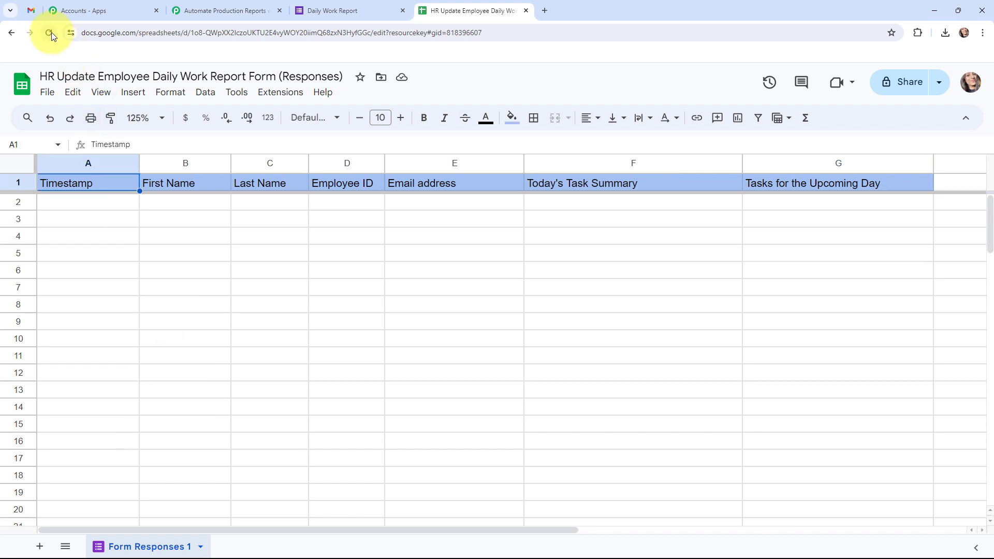
Step: Fill in a sample first name, last name and employee ID on the Daily Work Report form
click(324, 10)
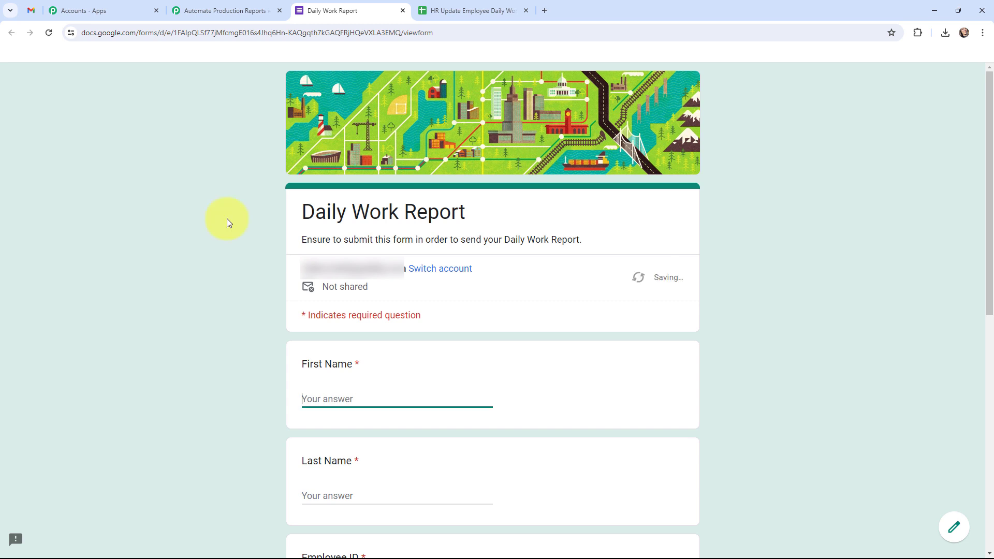
scroll(227, 218, down, 5)
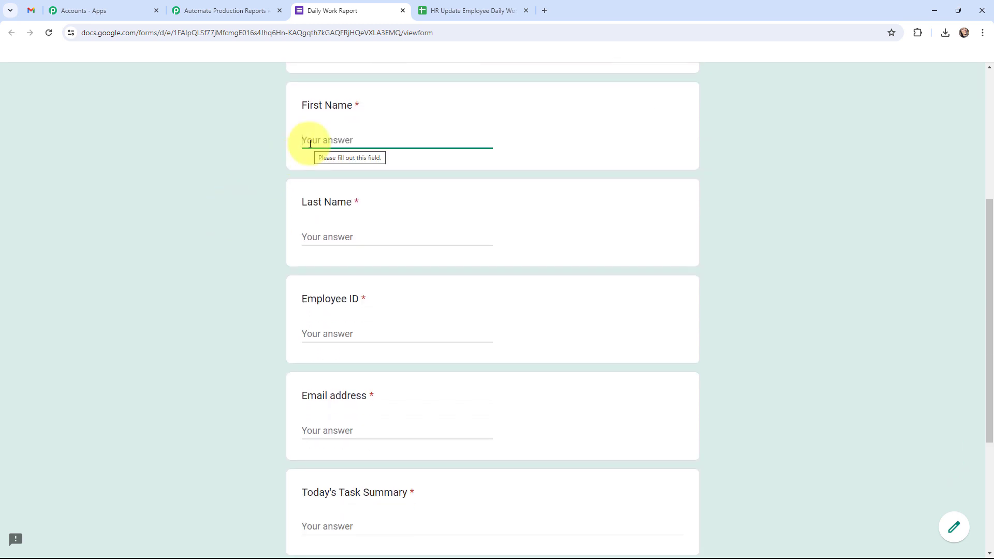
text(Dummy)
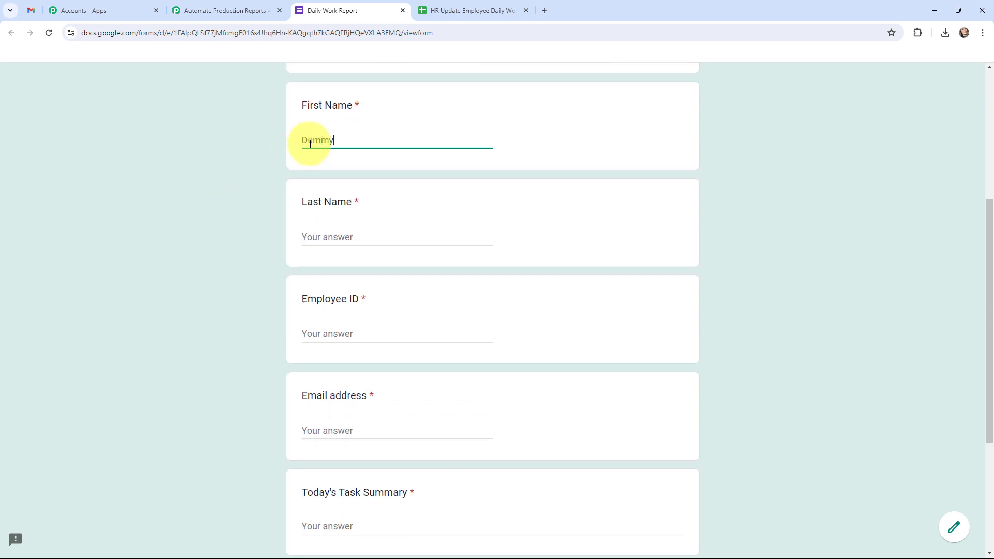
click(333, 234)
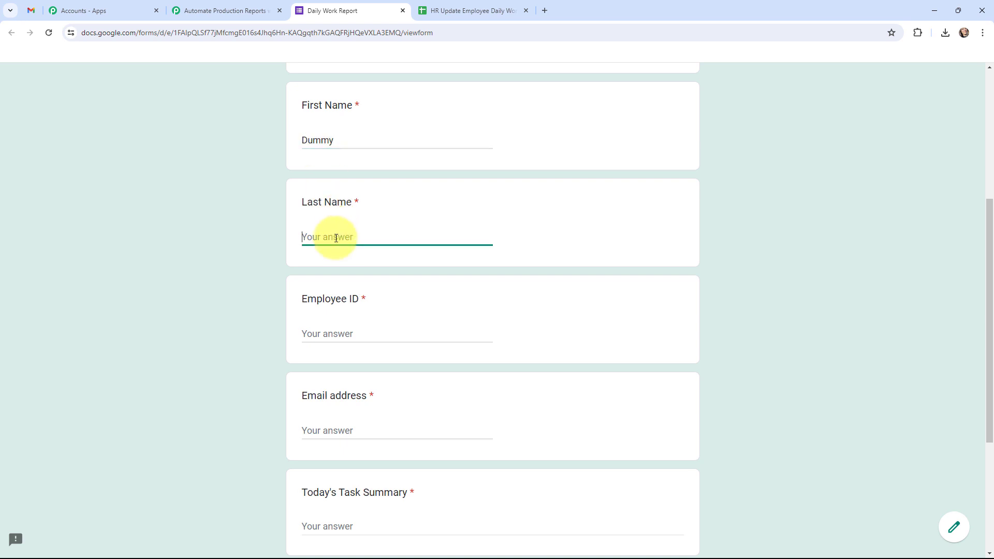
text(Demo)
click(324, 335)
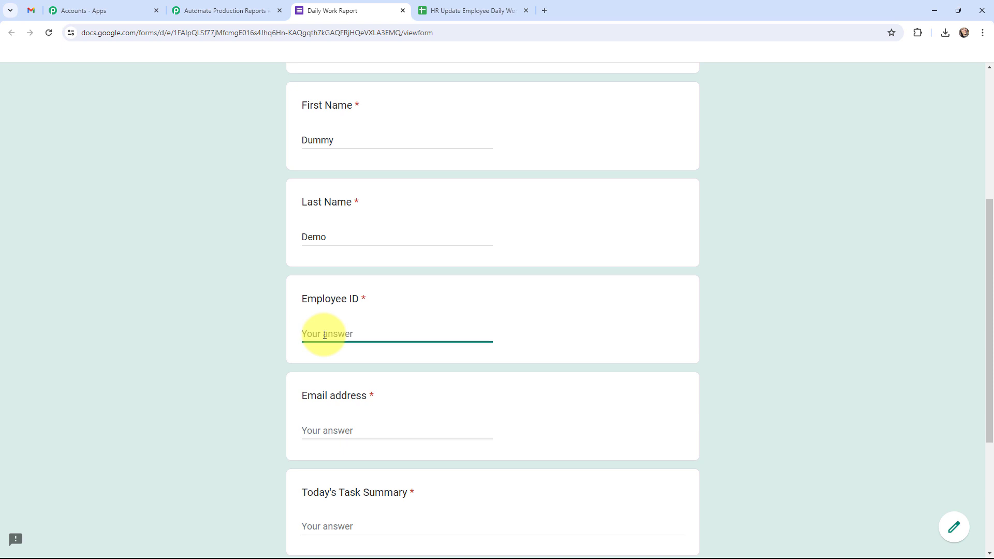
text(E)
text(MP)
text(0123)
Step: Enter a sample email address and submit the Daily Work Report response
scroll(325, 335, down, 2)
click(330, 327)
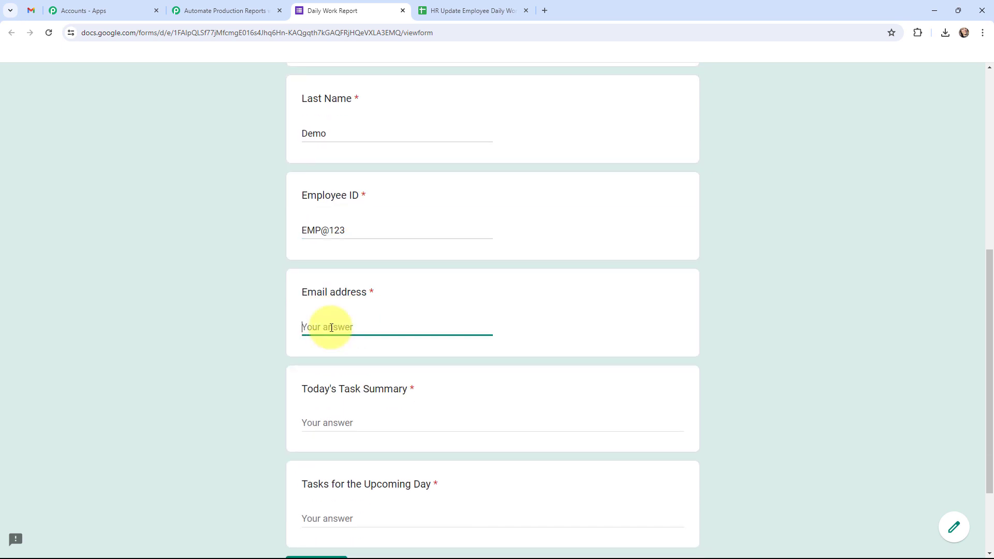
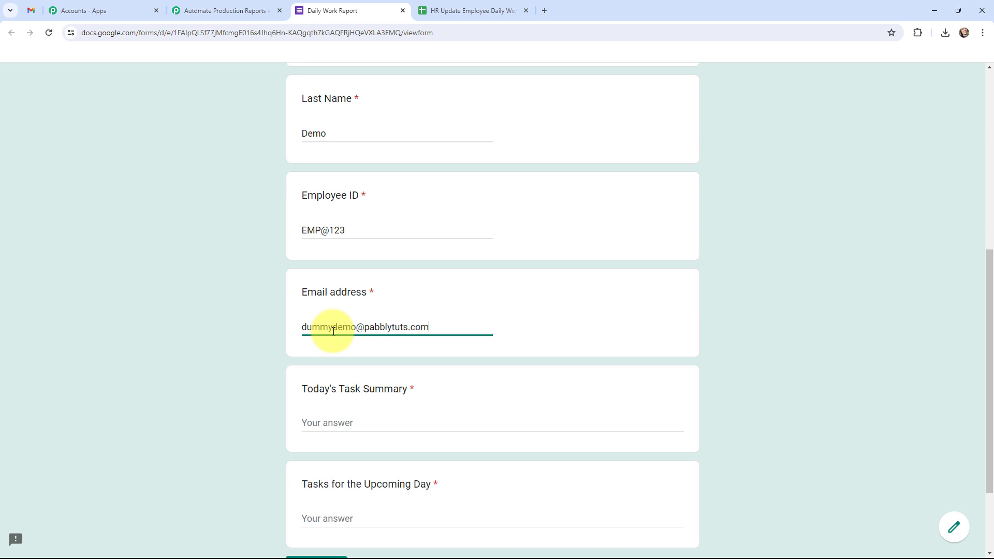
scroll(333, 331, down, 3)
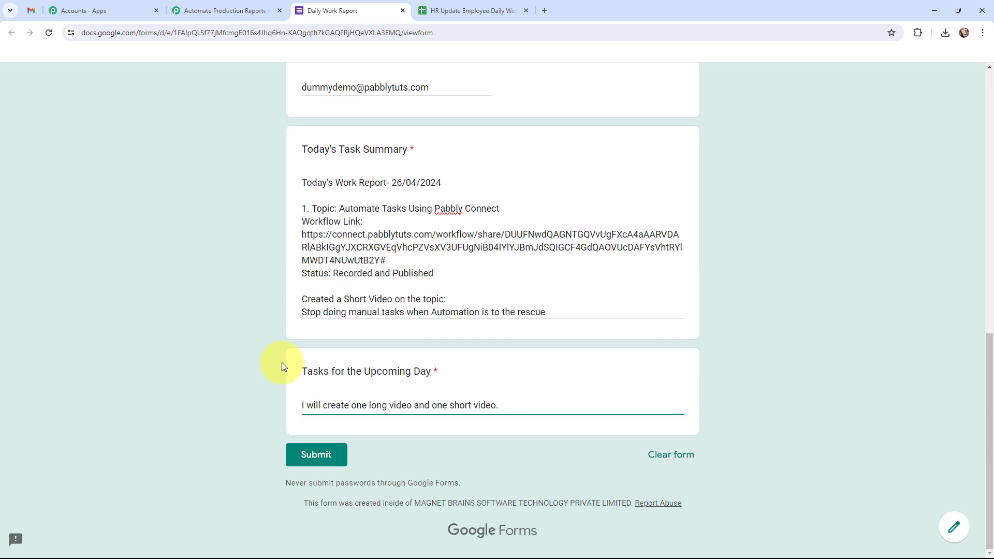
scroll(217, 334, up, 1)
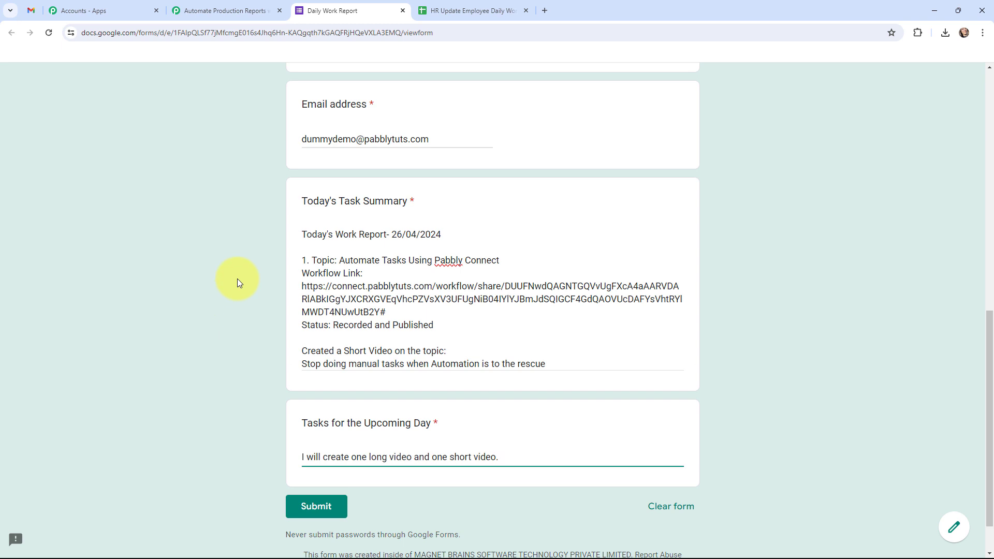
scroll(237, 282, down, 1)
click(309, 462)
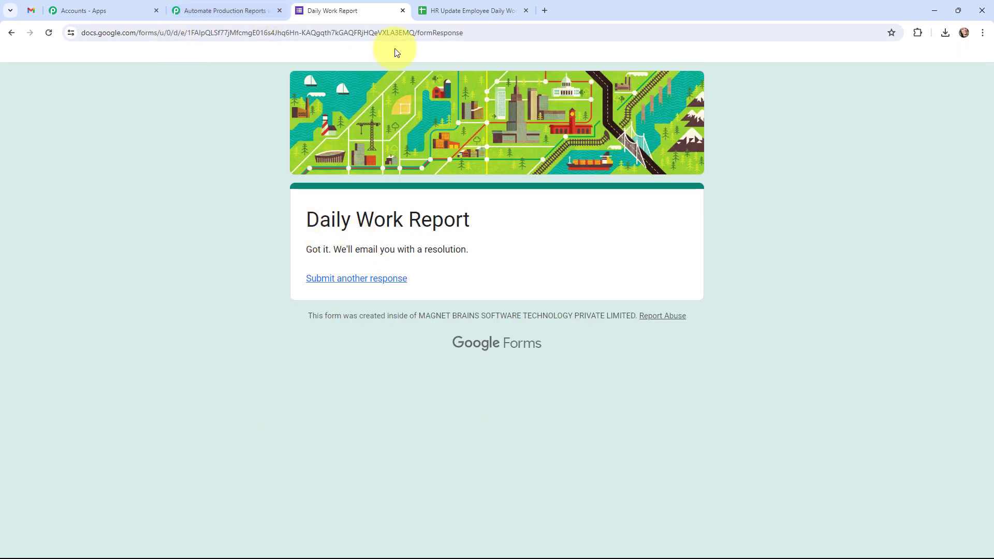
click(429, 7)
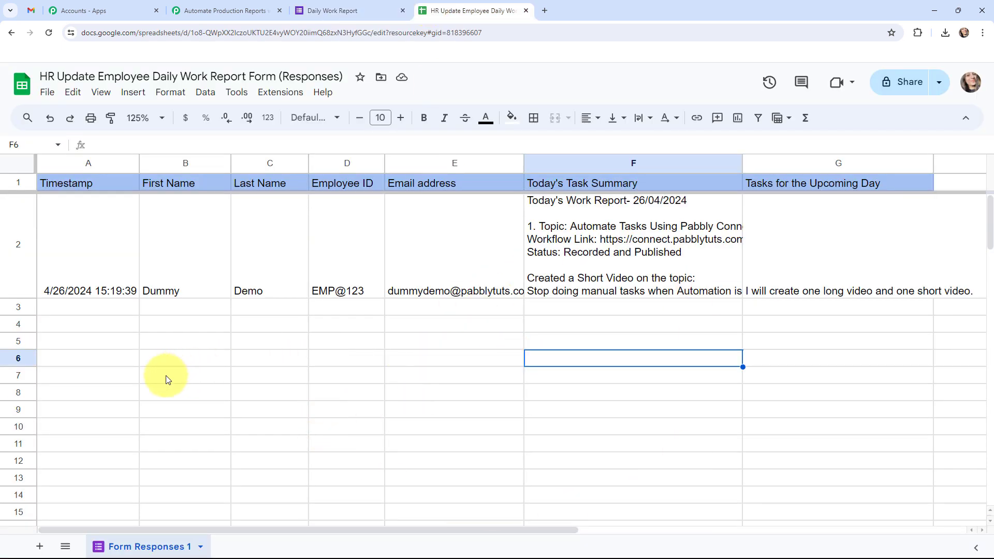
Step: Widen columns E and G and view F2's task summary so the row 2 response is fully readable
drag(524, 163, 538, 163)
click(593, 265)
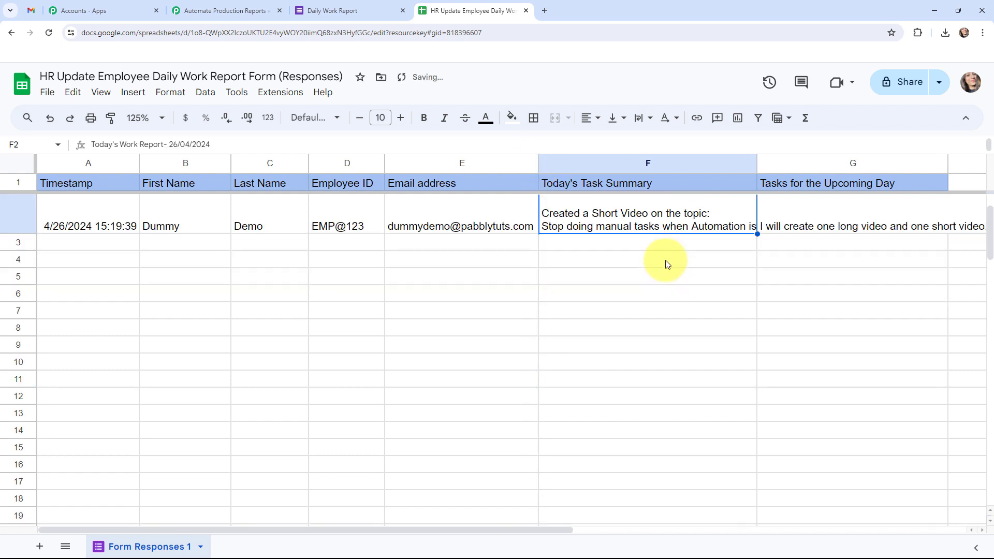
double_click(756, 260)
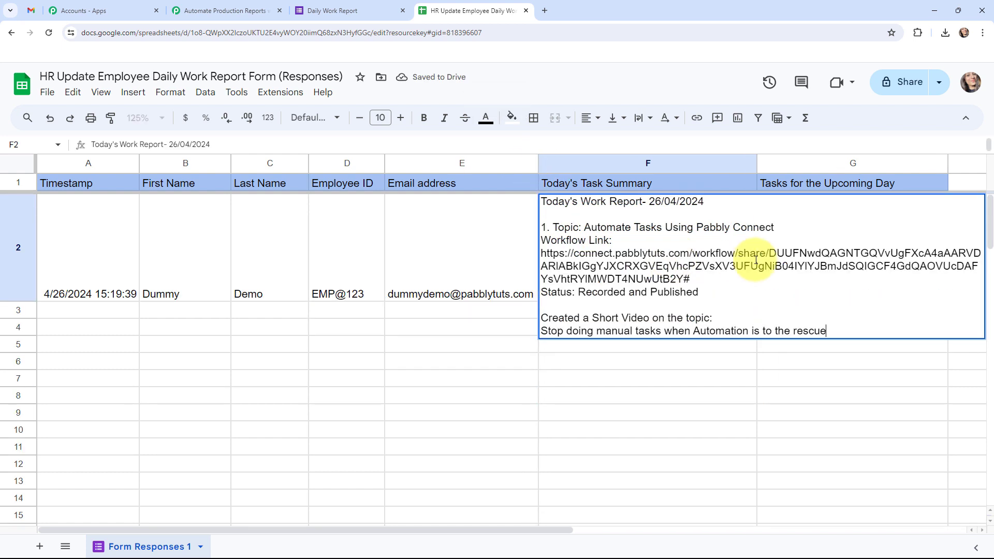
click(809, 395)
click(817, 282)
drag(948, 162, 991, 171)
click(453, 443)
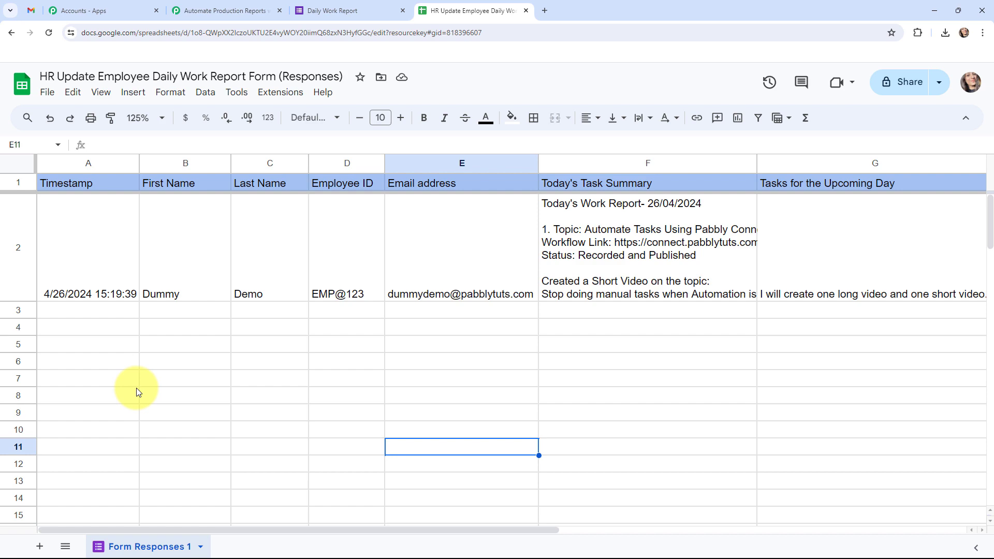
Step: Scroll through the Google Forms trigger's Response Received data captured from the new submission
click(234, 4)
scroll(531, 249, down, 8)
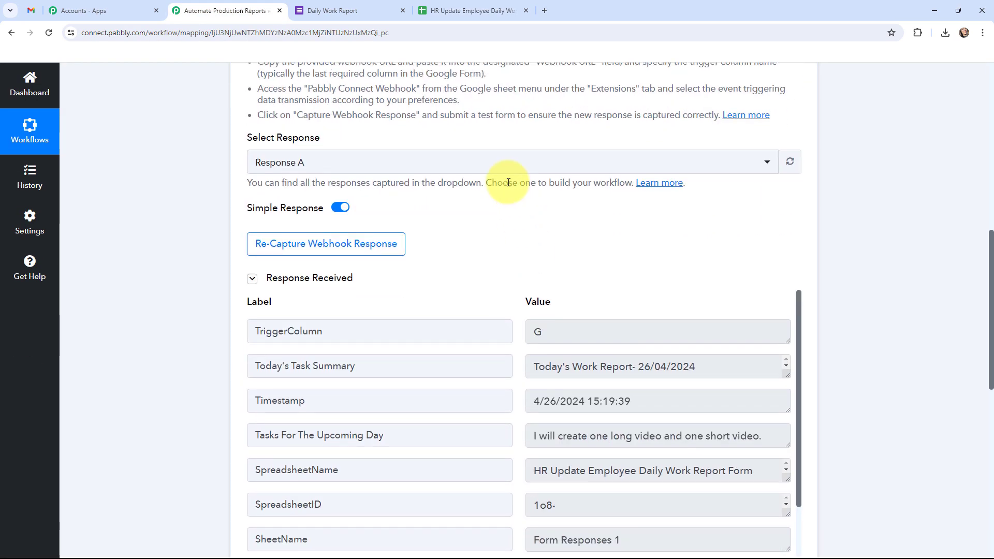
scroll(509, 182, down, 3)
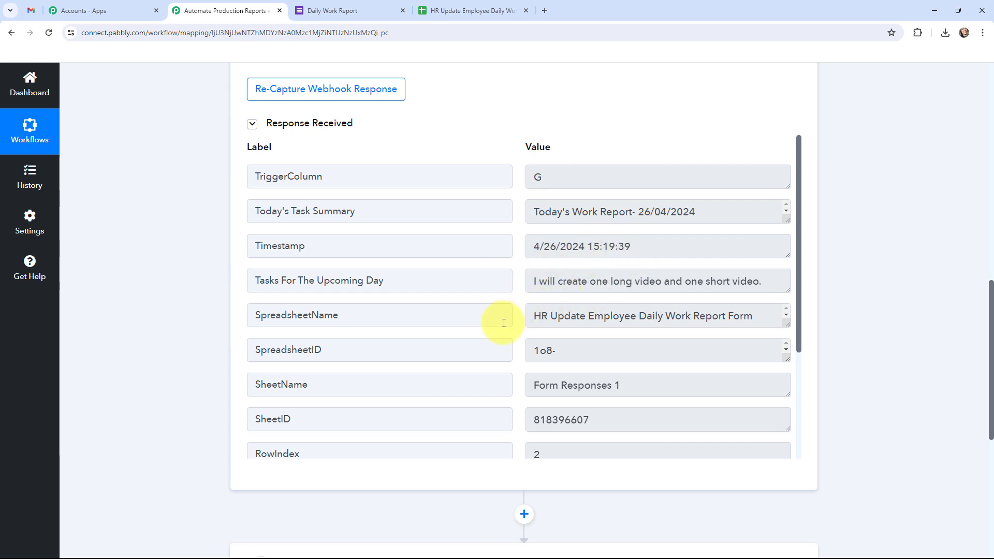
scroll(536, 297, down, 2)
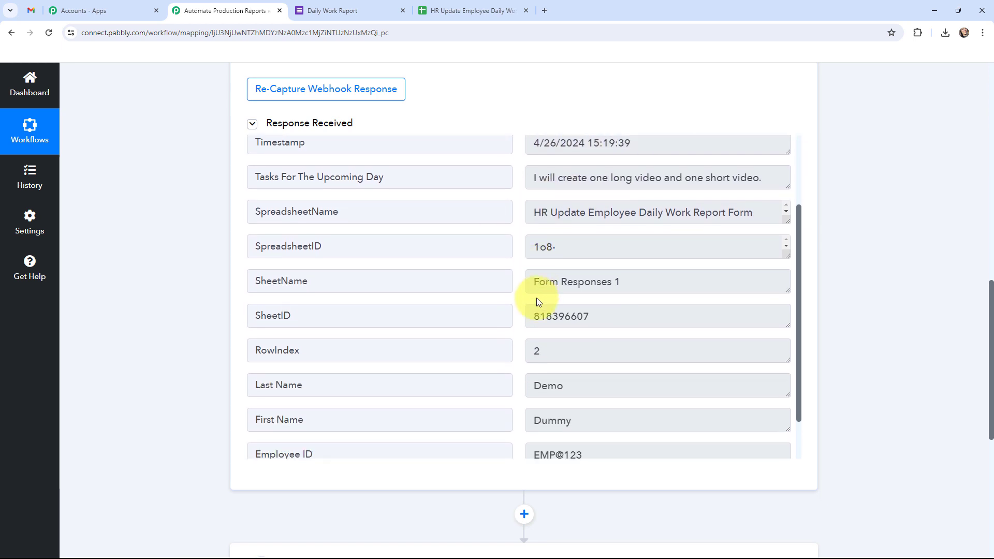
scroll(536, 297, down, 1)
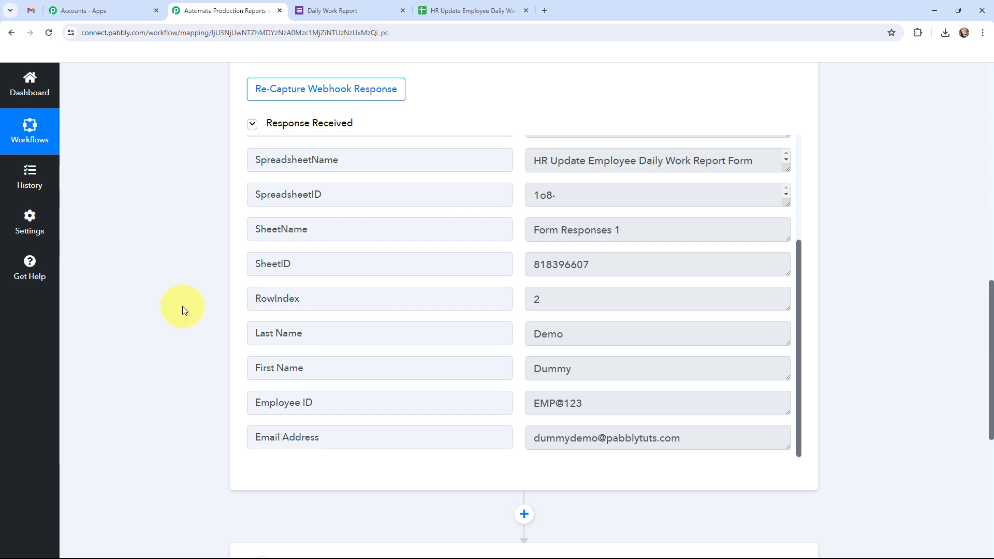
scroll(182, 303, up, 15)
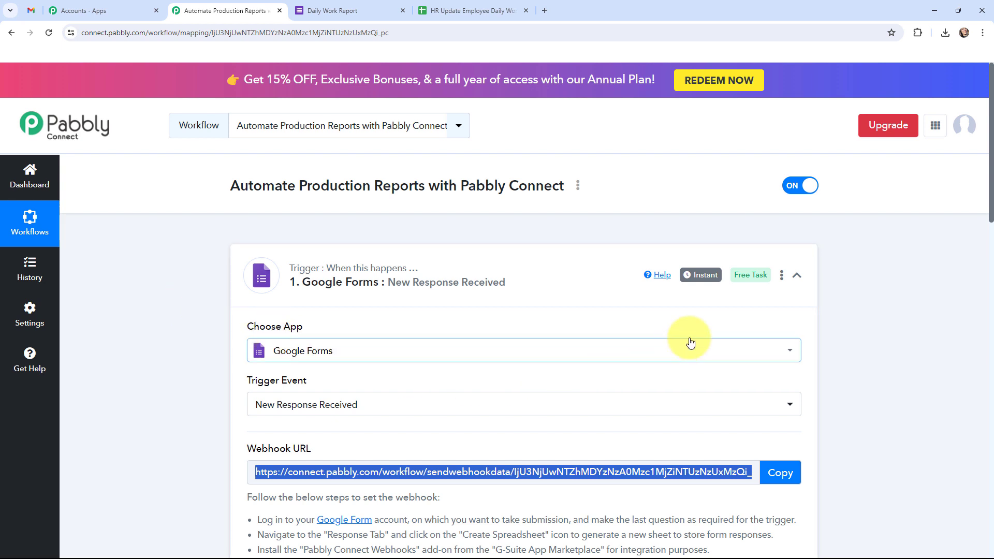
mouse_move(699, 284)
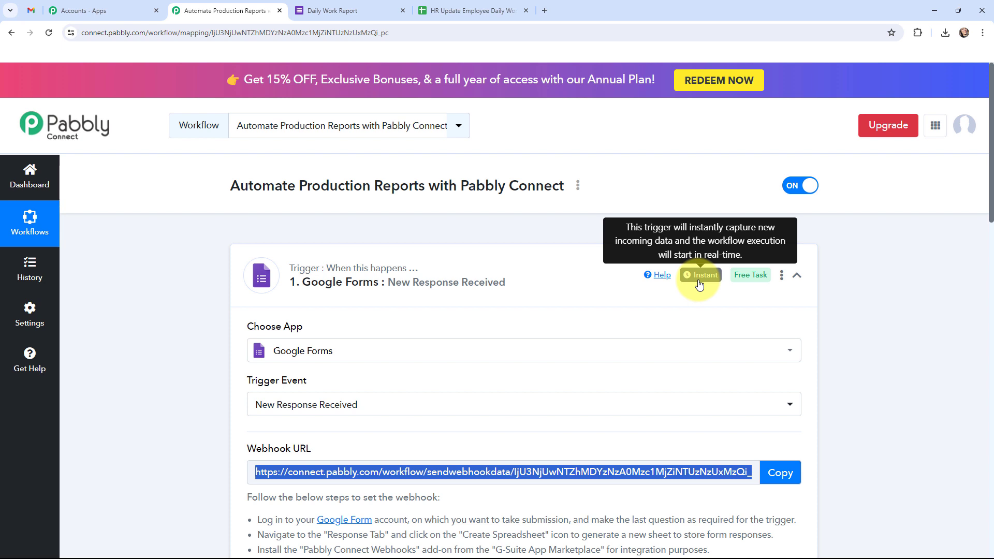
Step: Collapse the Google Forms trigger and start connecting the Google Chat Hangout action's account
click(236, 278)
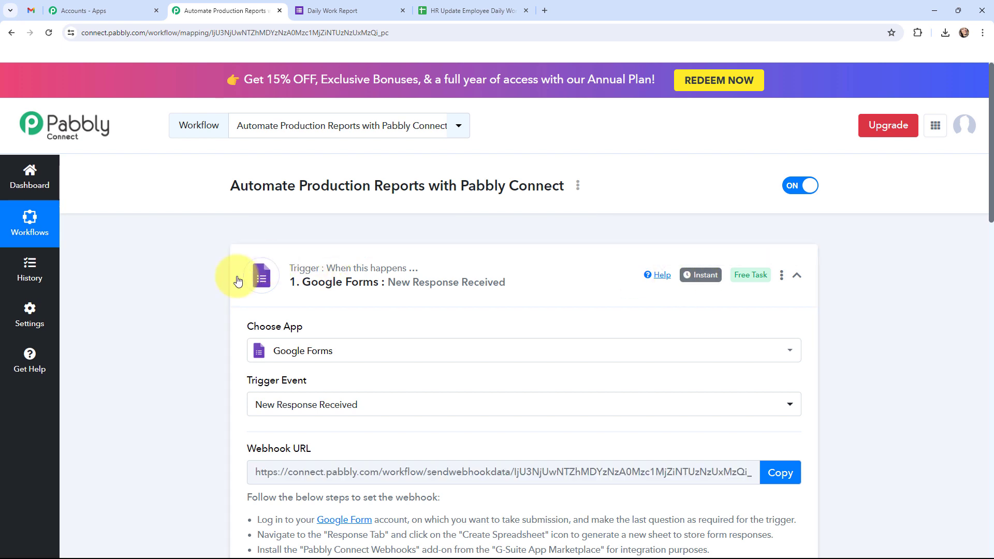
click(267, 275)
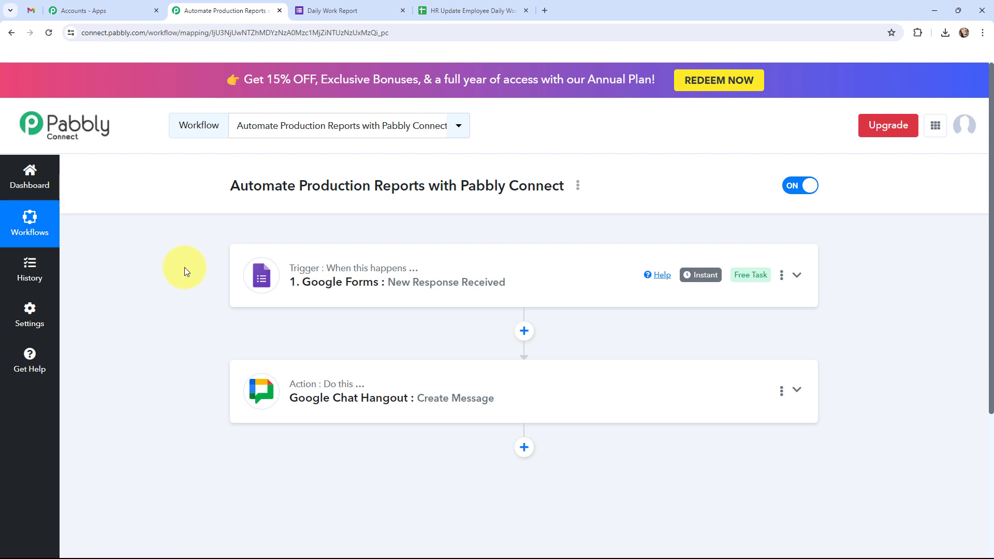
click(246, 395)
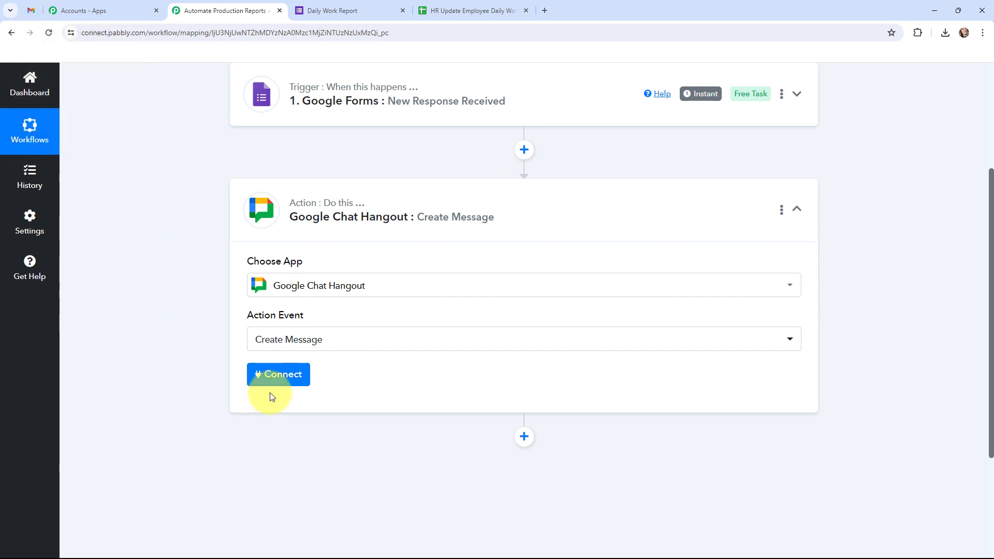
click(277, 380)
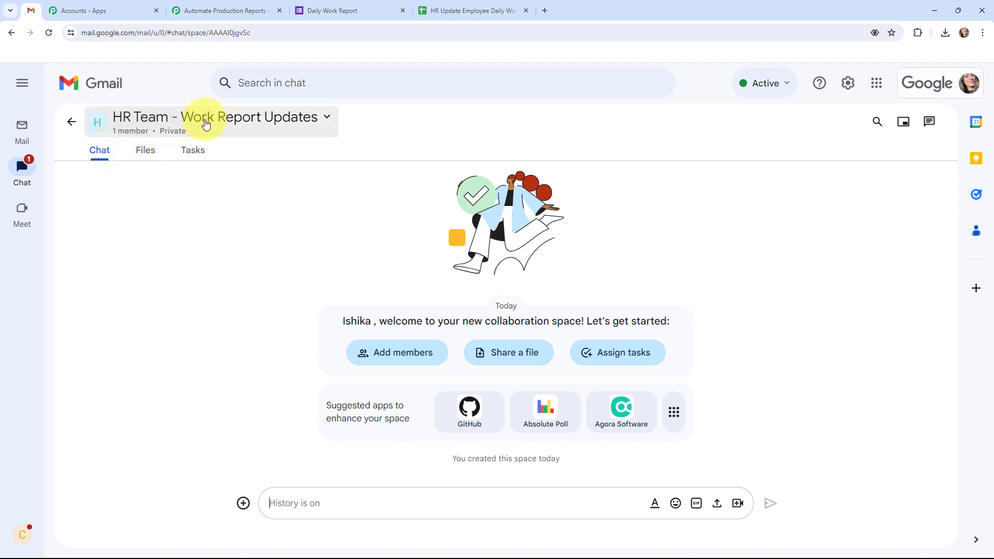
Step: Go to the Webhooks section of the HR Team space's Apps & integrations settings
click(208, 9)
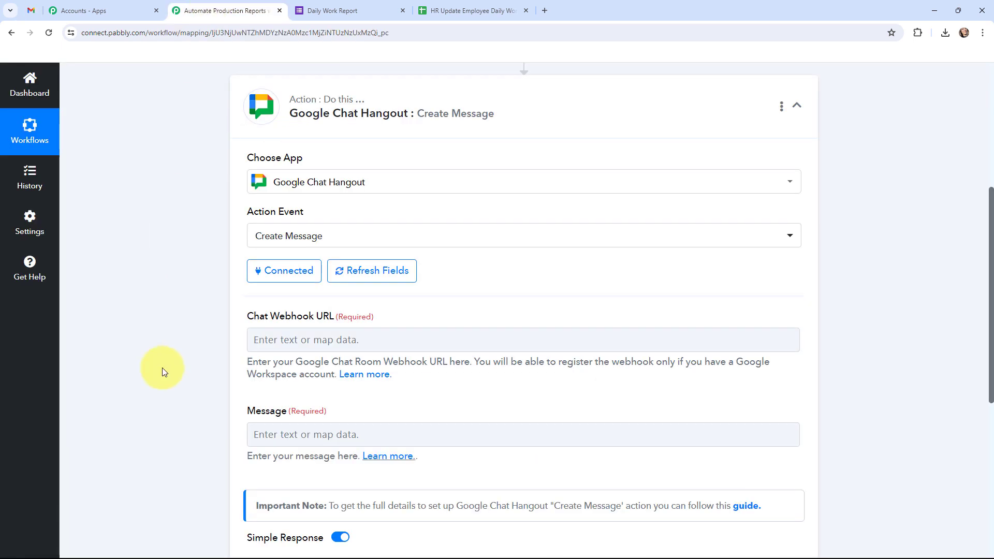
click(32, 10)
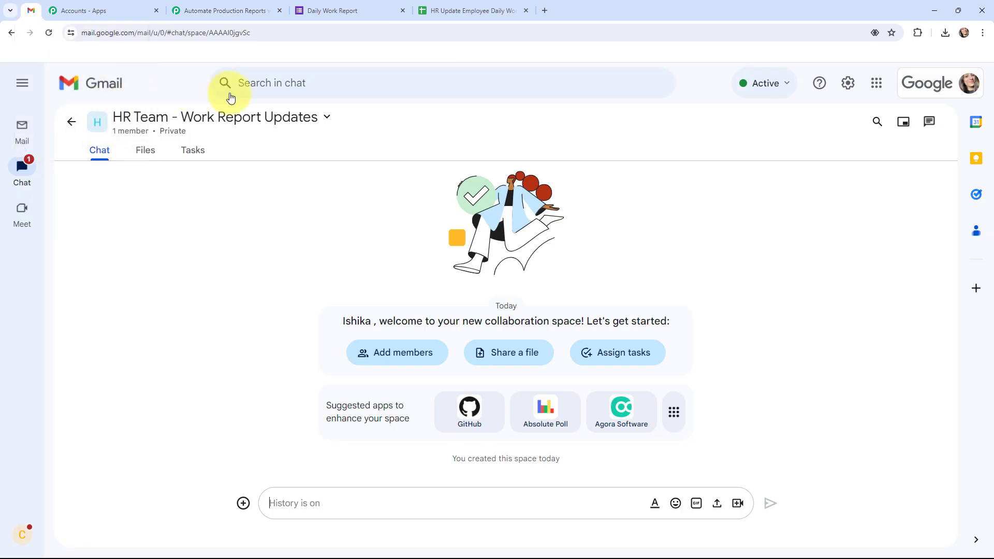
click(328, 117)
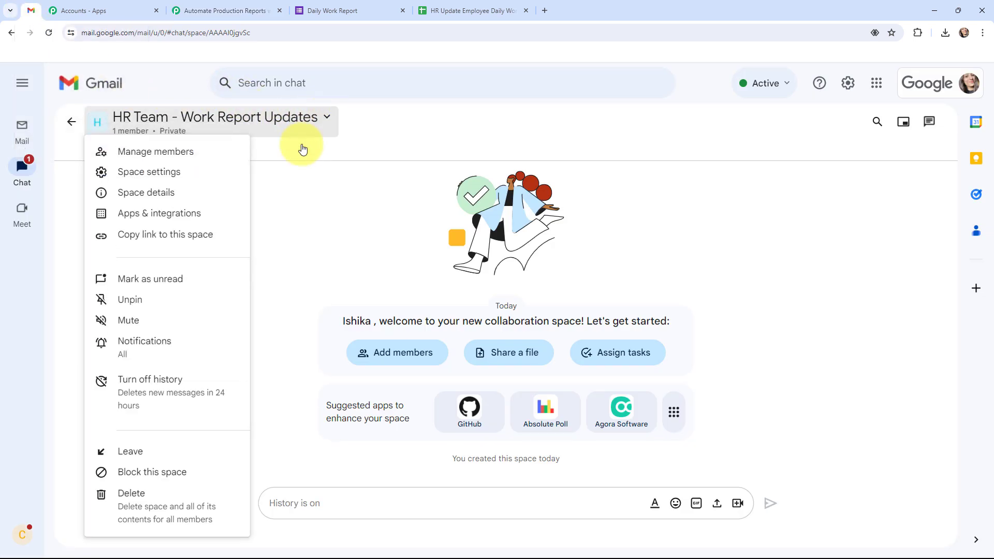
click(188, 212)
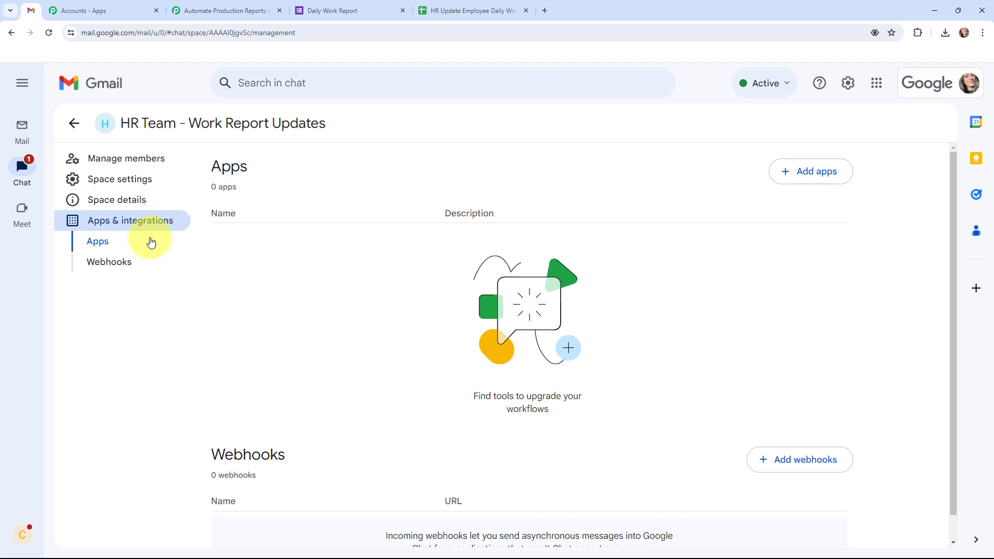
click(130, 261)
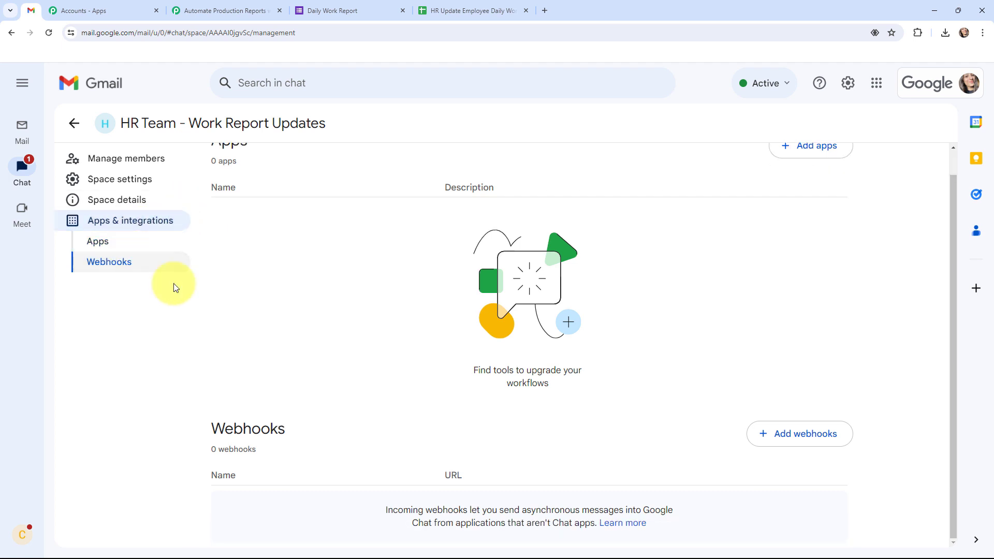
Step: Add an incoming webhook named 'Pabbly Connect' and copy its URL
click(785, 441)
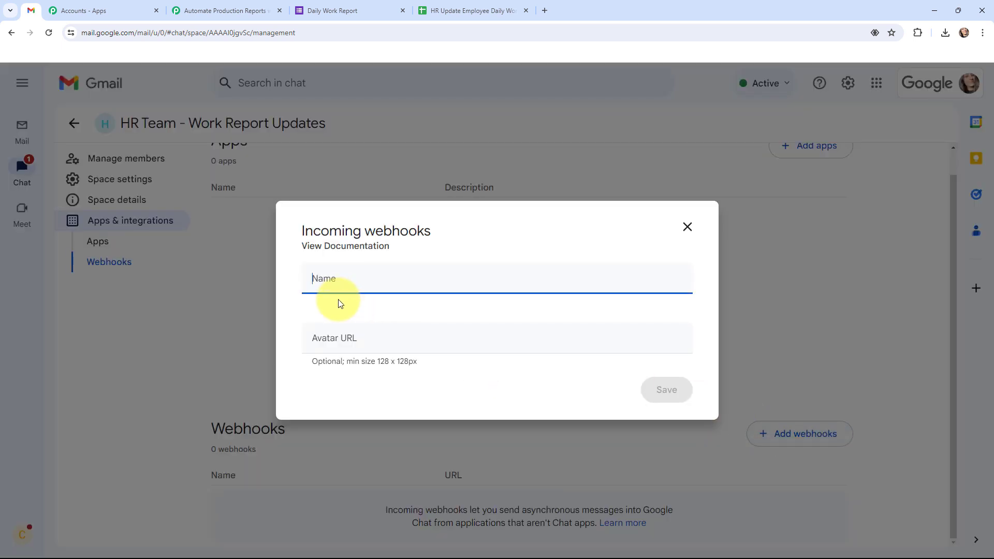
text(P)
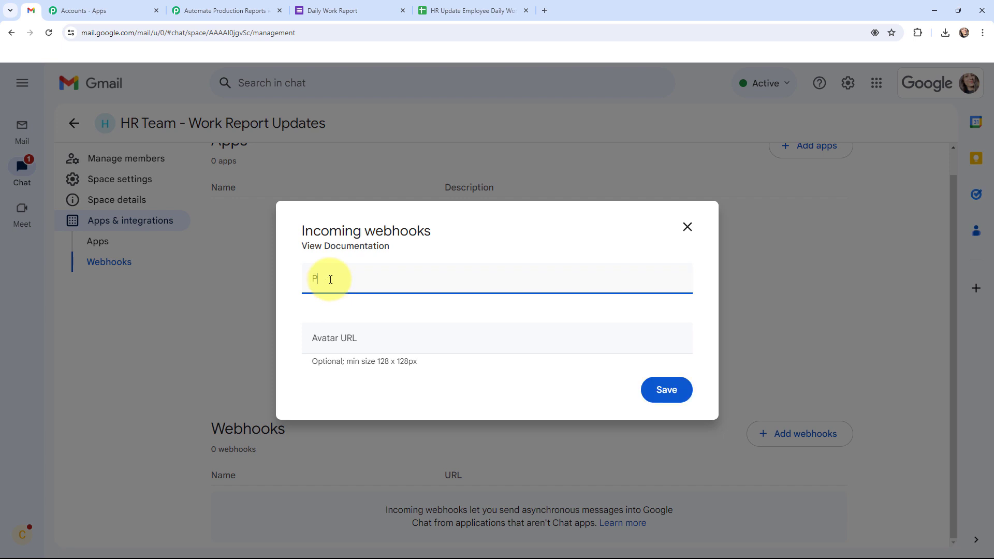
text(abbly Connect)
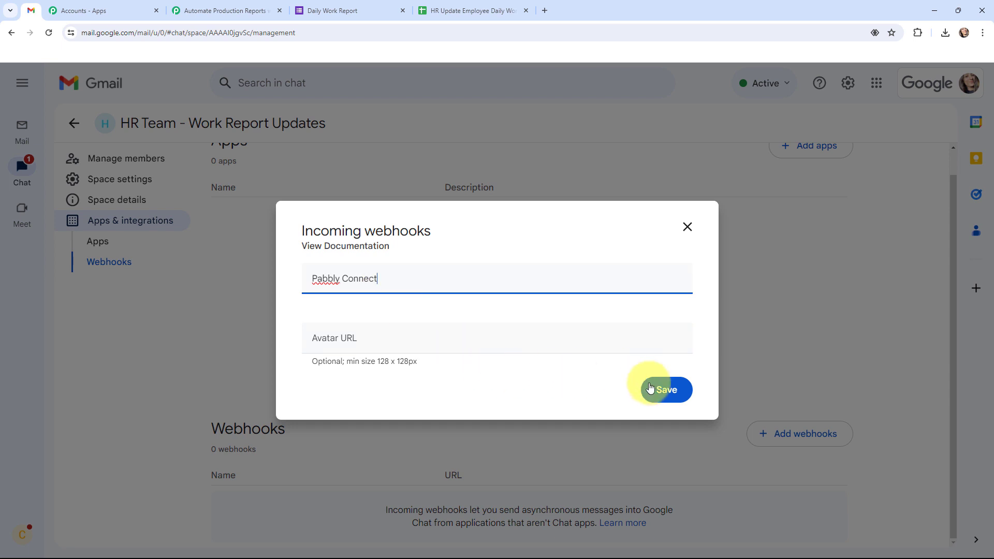
click(652, 390)
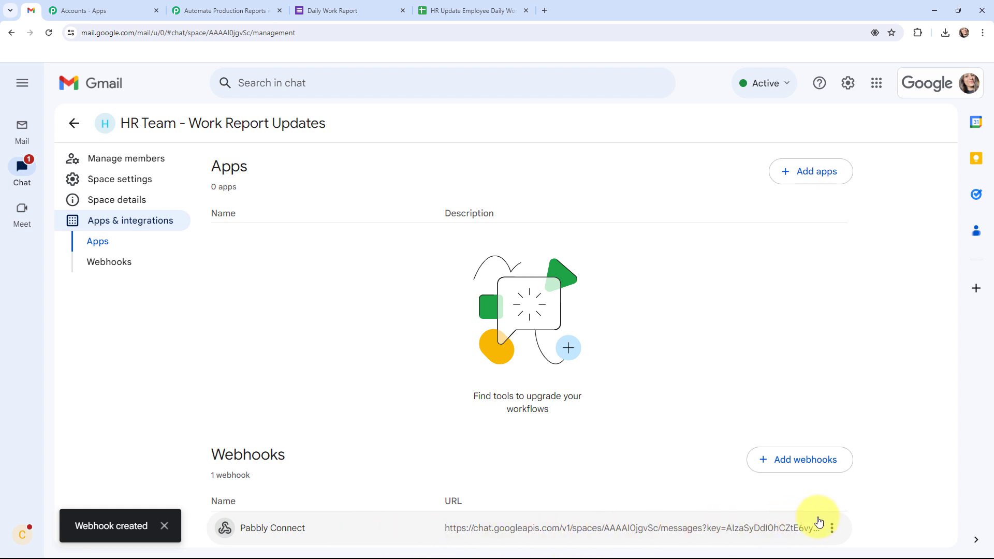
click(832, 528)
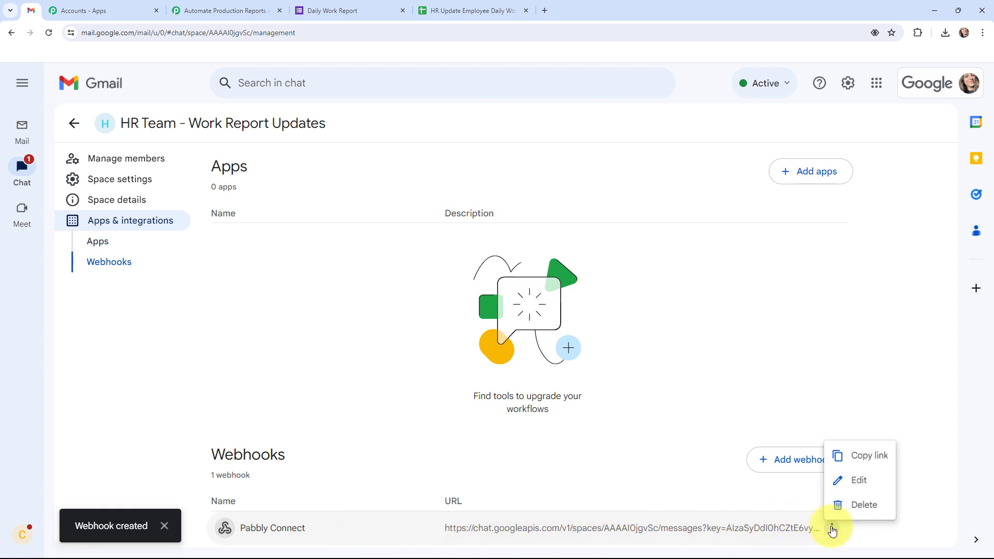
click(855, 451)
click(222, 11)
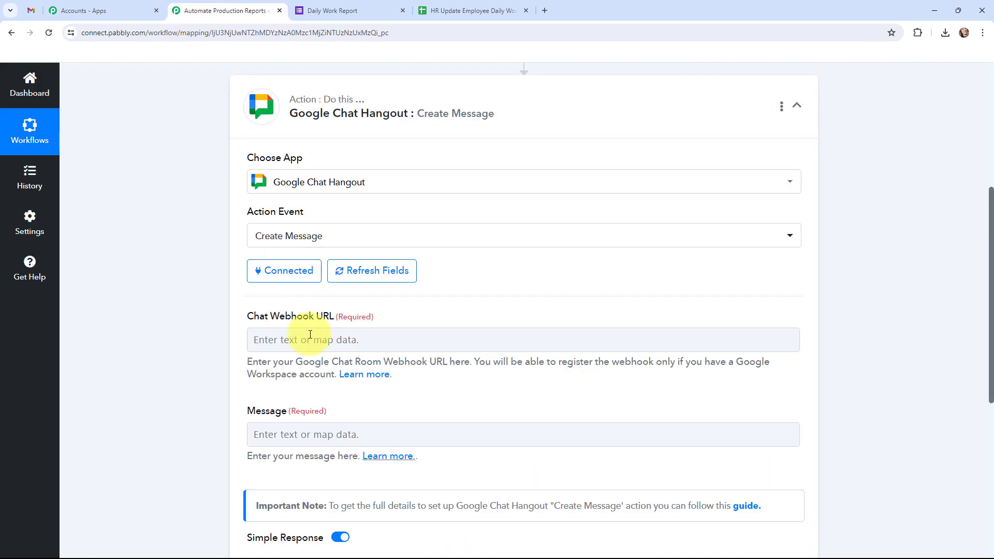
Step: Paste the webhook URL into Chat Webhook URL and the report template into Message
click(311, 340)
key(ctrl+v)
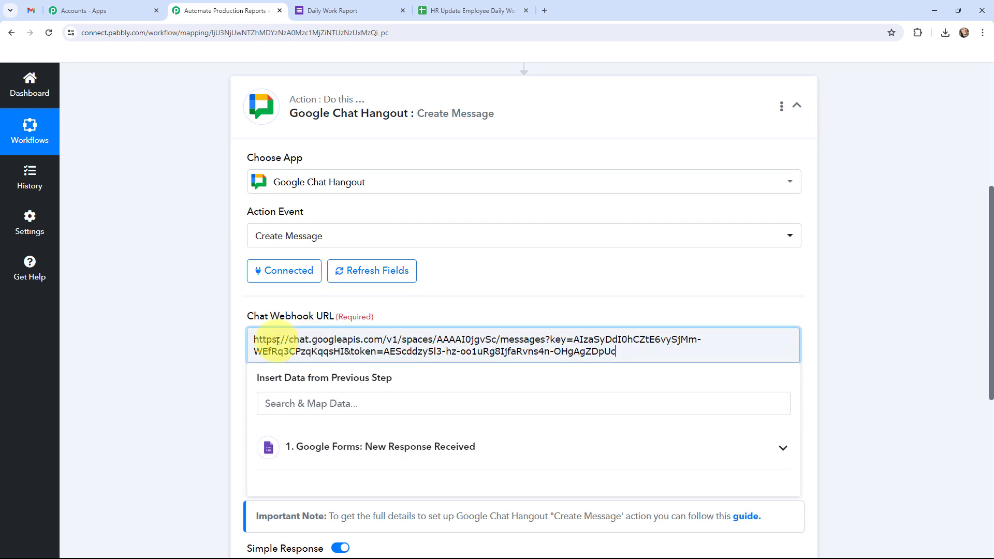
click(184, 346)
scroll(185, 346, down, 1)
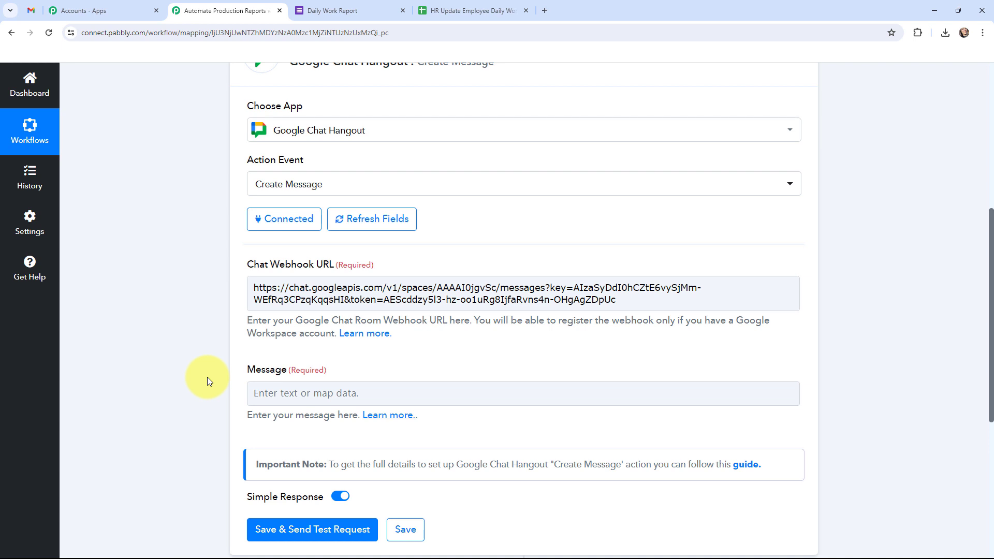
key(ctrl+v)
scroll(207, 381, down, 1)
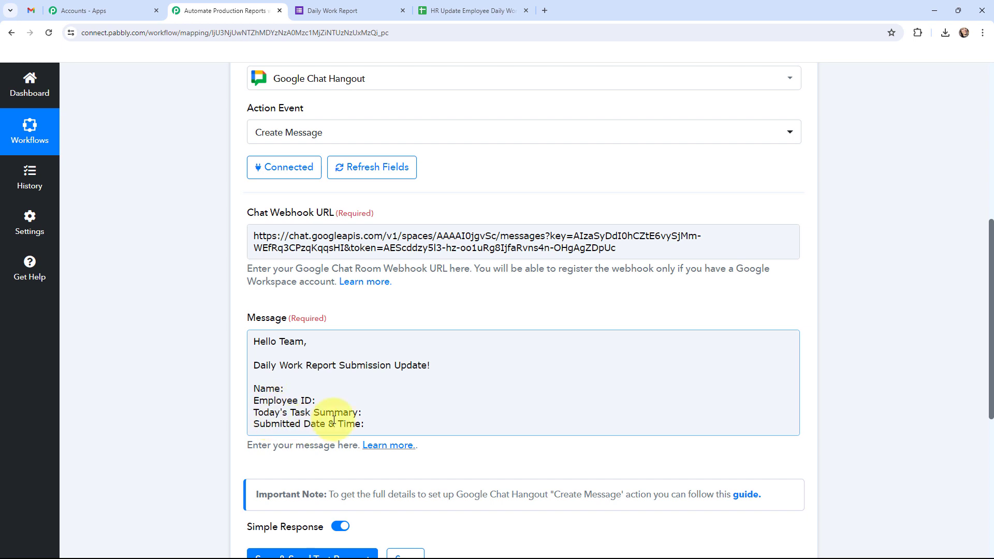
Step: Map the form's First Name and Last Name fields after 'Name:' in the message
click(209, 362)
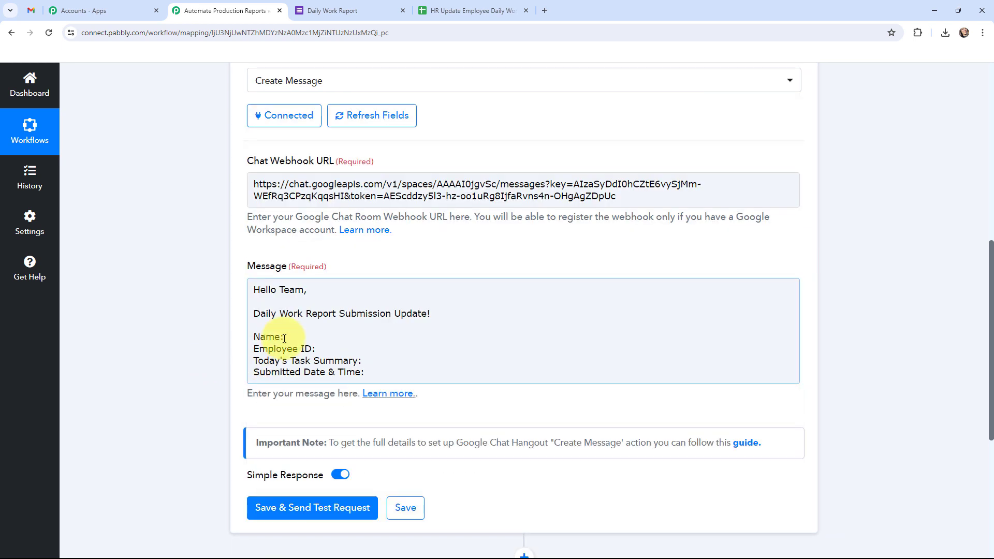
click(284, 338)
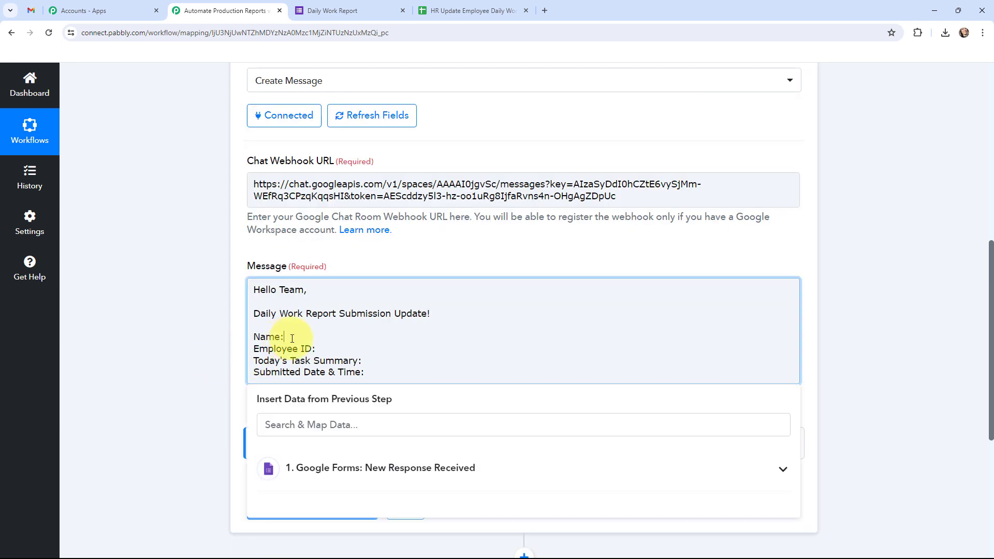
click(309, 470)
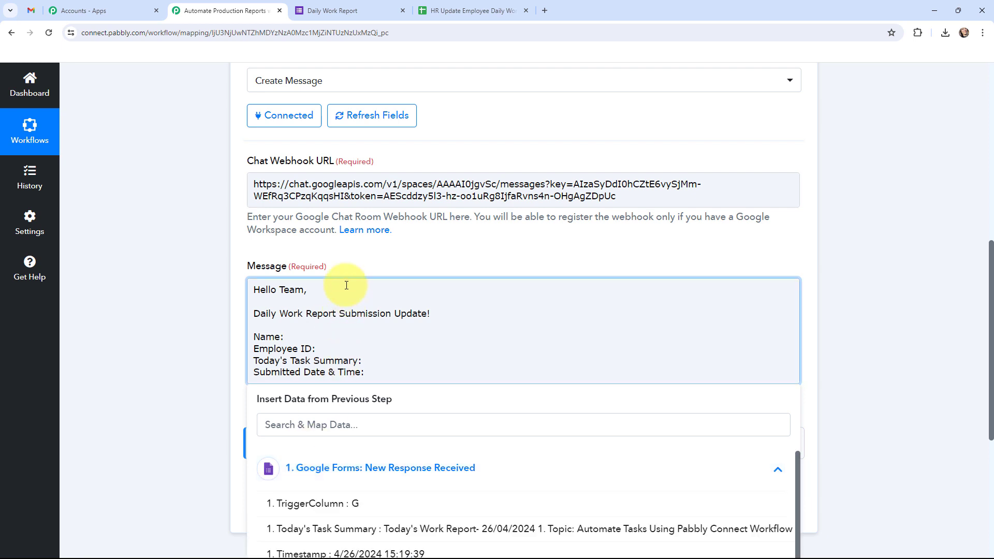
scroll(349, 240, down, 3)
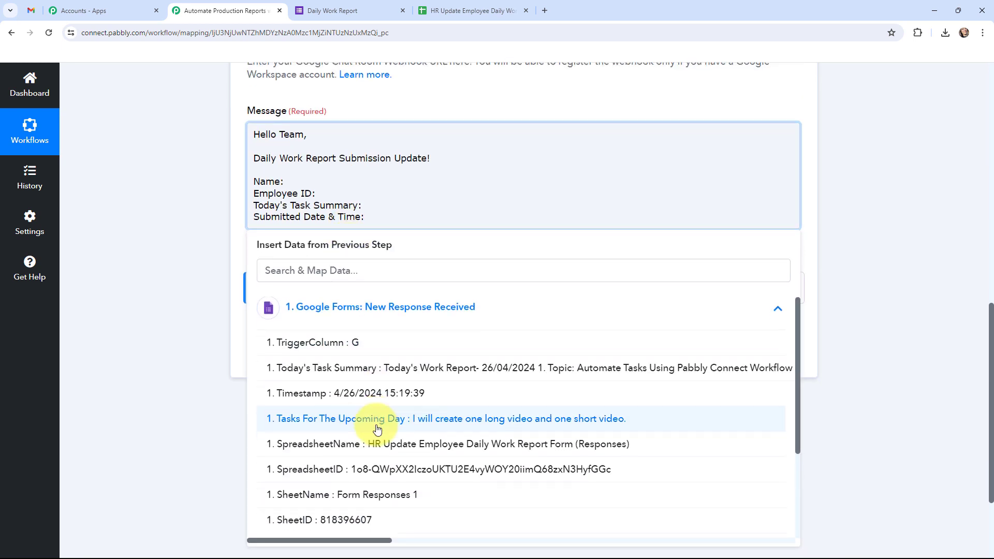
scroll(377, 430, down, 2)
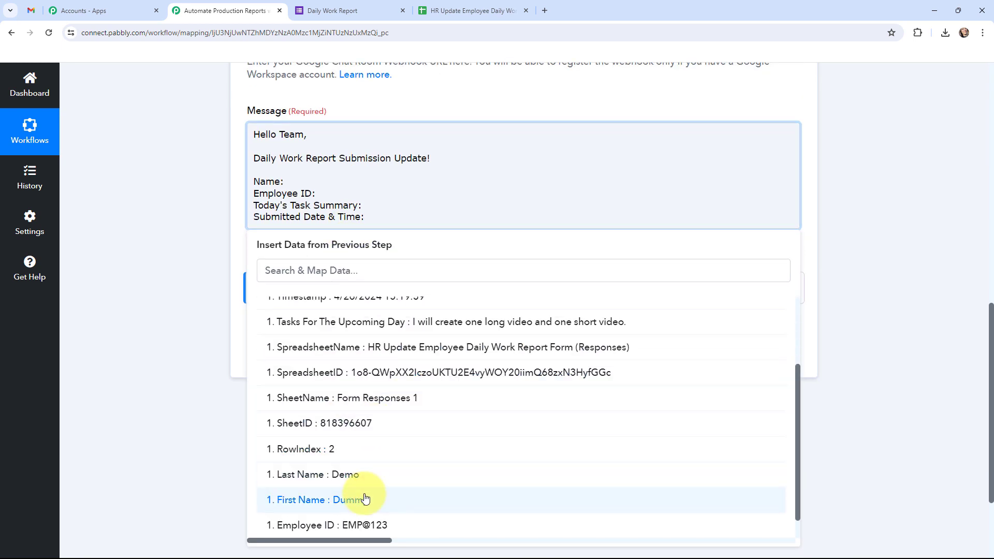
click(366, 499)
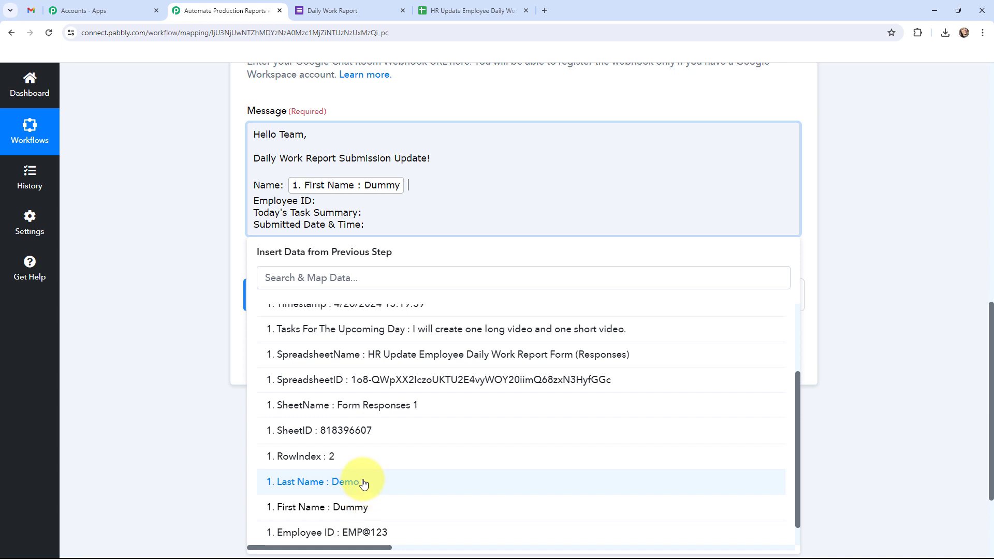
click(364, 482)
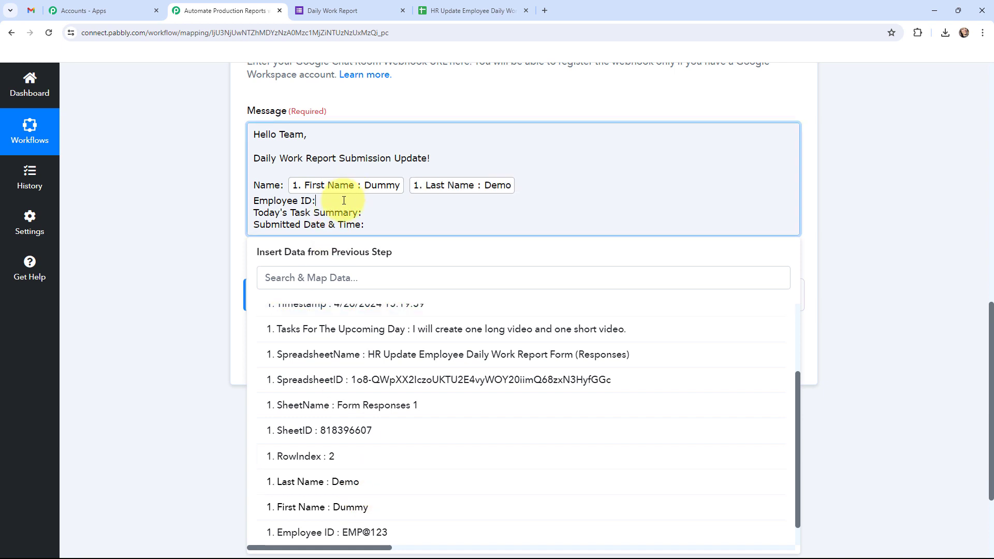
Step: Map Employee ID, Today's Task Summary and Timestamp into the message
click(343, 321)
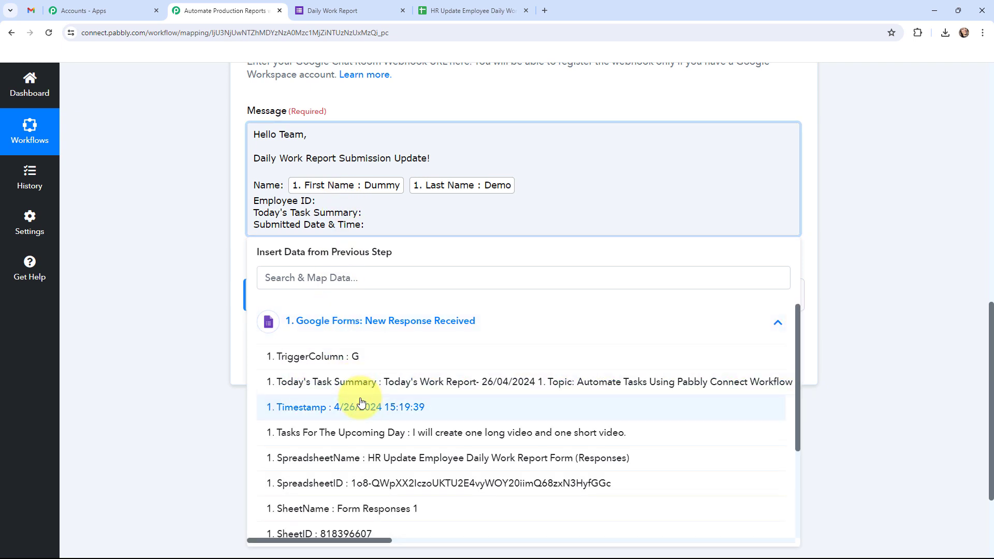
scroll(361, 402, down, 3)
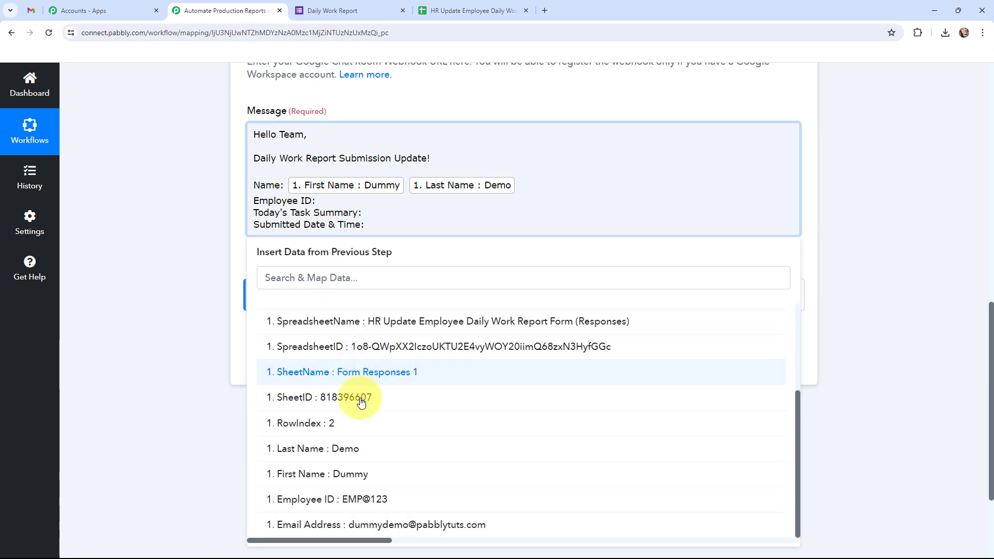
click(355, 492)
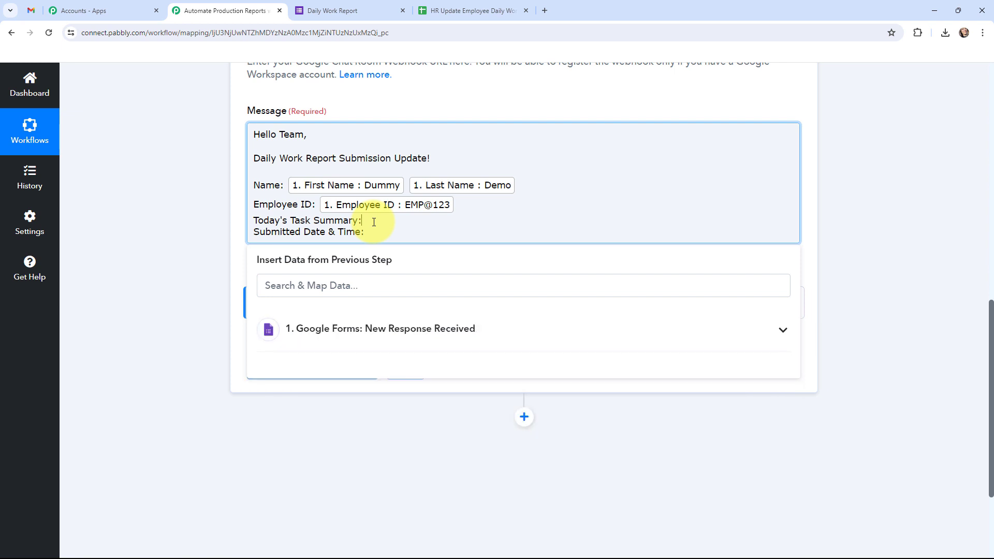
click(376, 330)
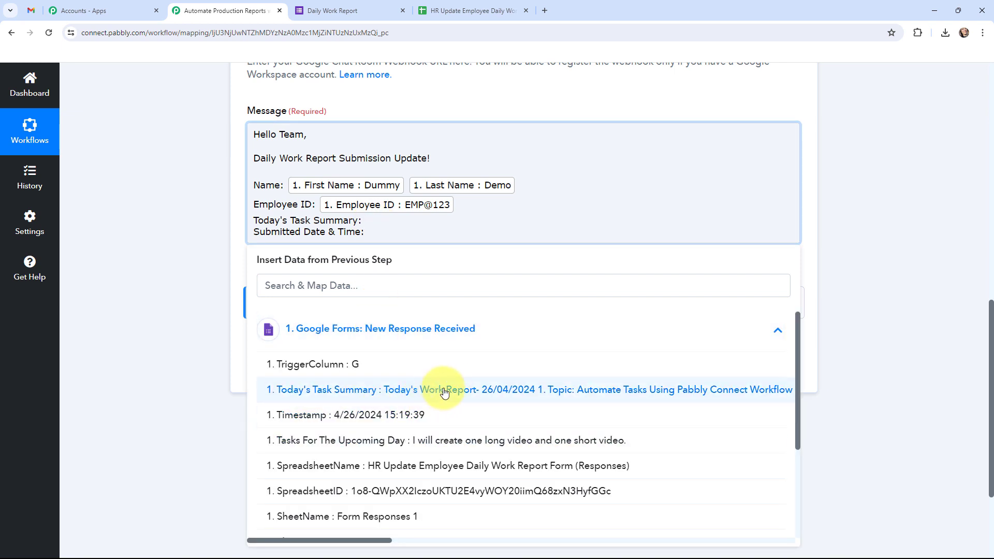
click(442, 385)
click(388, 277)
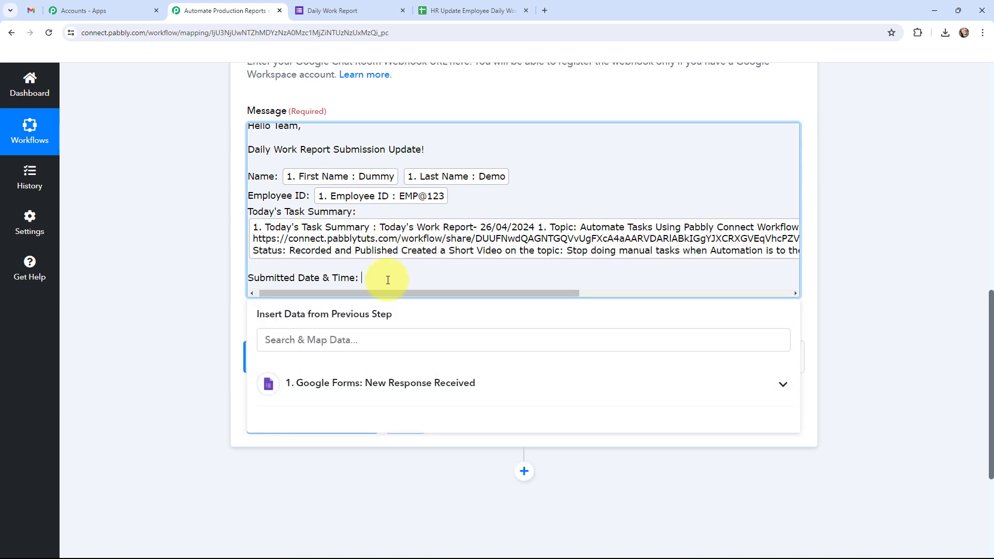
click(381, 393)
click(381, 469)
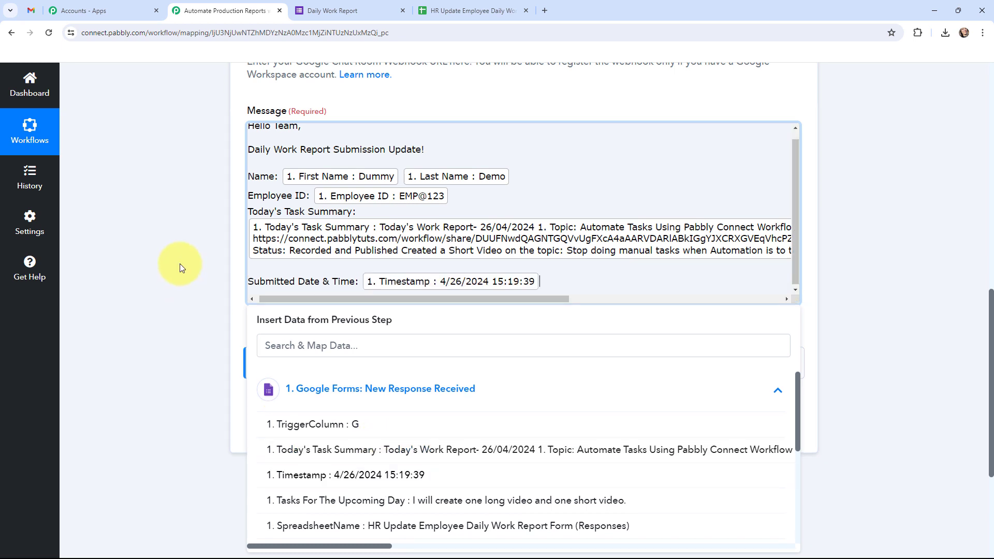
click(179, 267)
scroll(180, 267, up, 2)
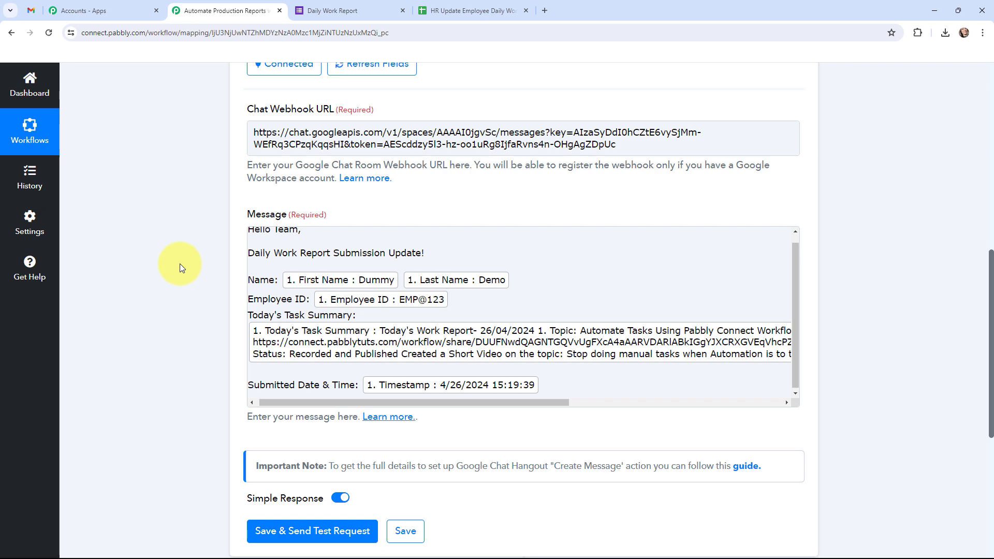
Step: Save the Create Message action, send a test request, and check the message in the chat space
scroll(182, 290, down, 3)
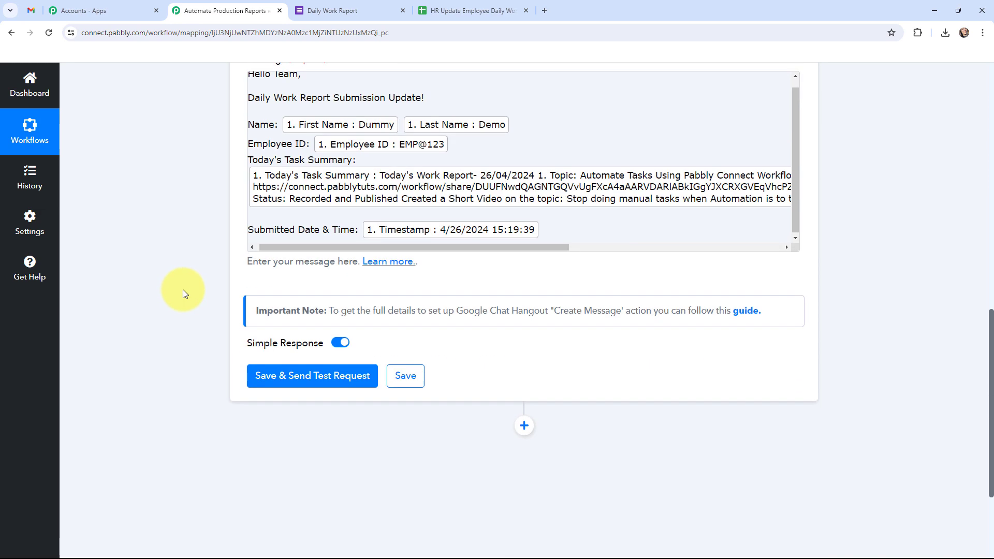
click(302, 379)
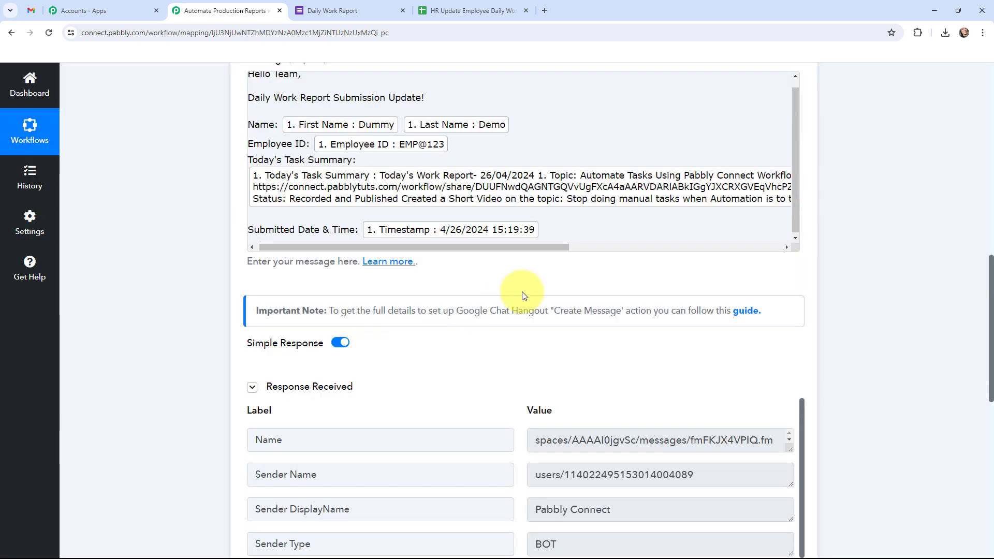
scroll(517, 282, down, 4)
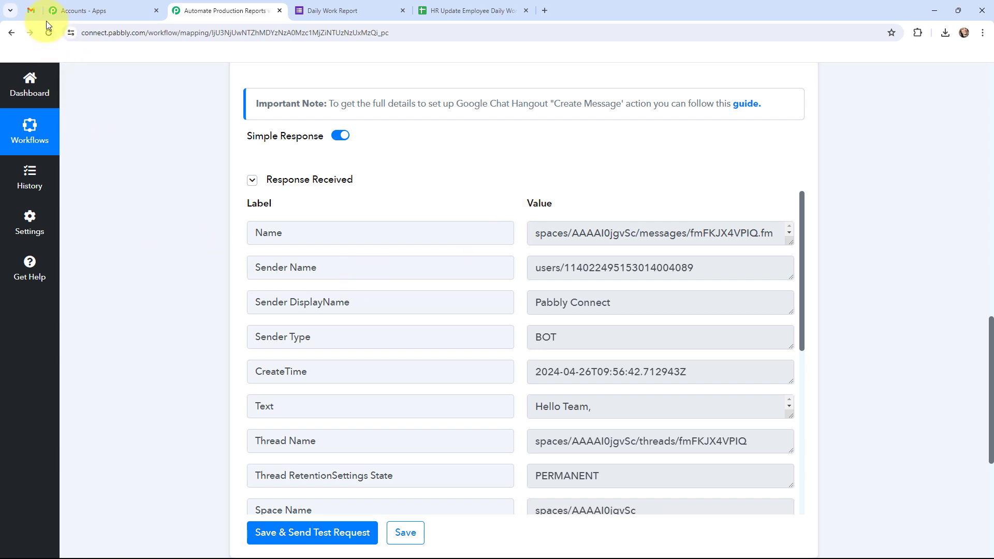
click(33, 11)
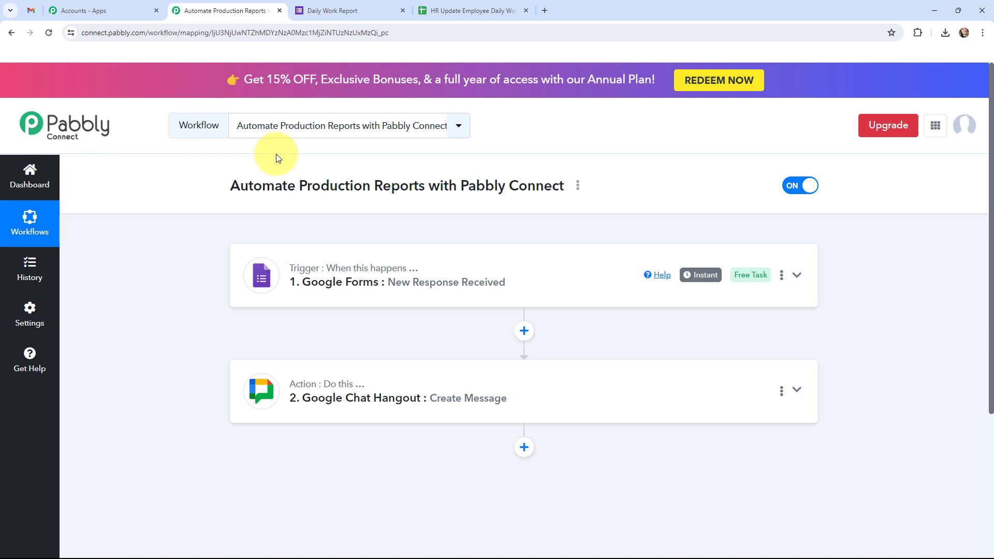
Step: Submit another Daily Work Report response and check the HR Team space for the new message
click(332, 7)
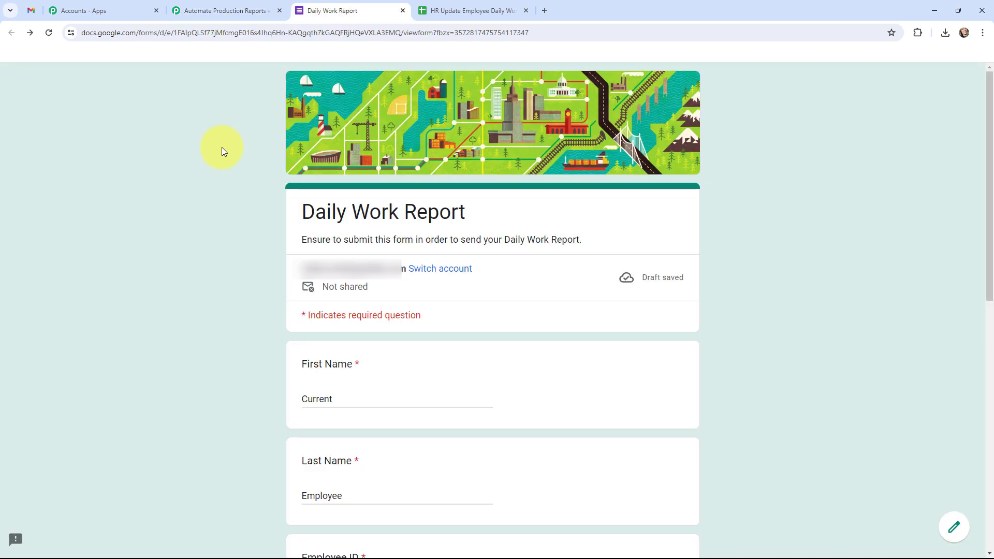
scroll(222, 149, down, 5)
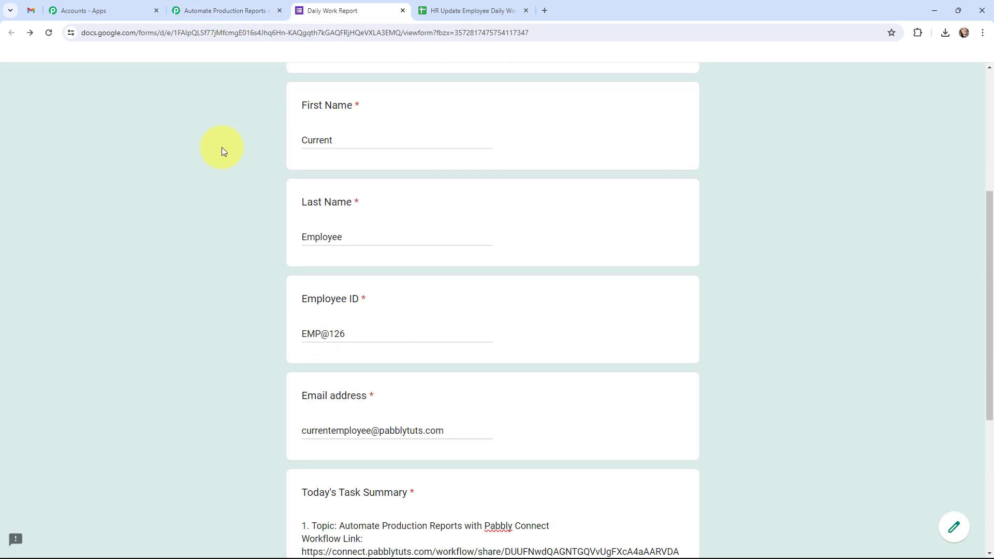
scroll(222, 150, down, 5)
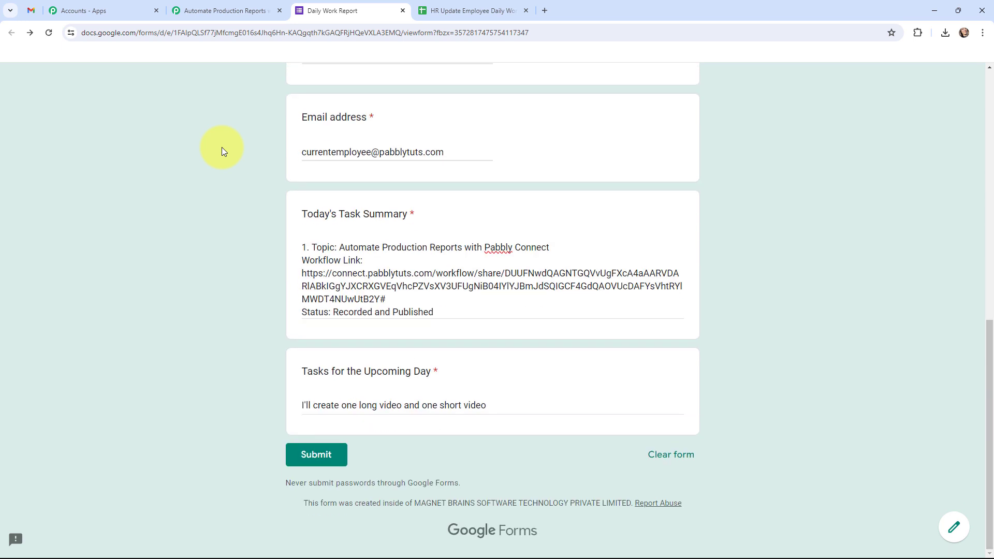
click(305, 455)
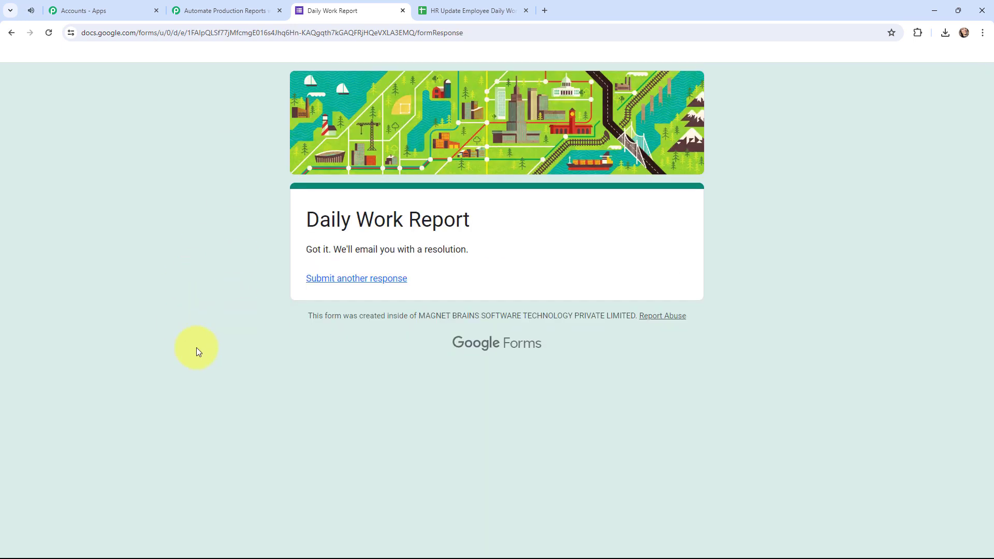
click(31, 11)
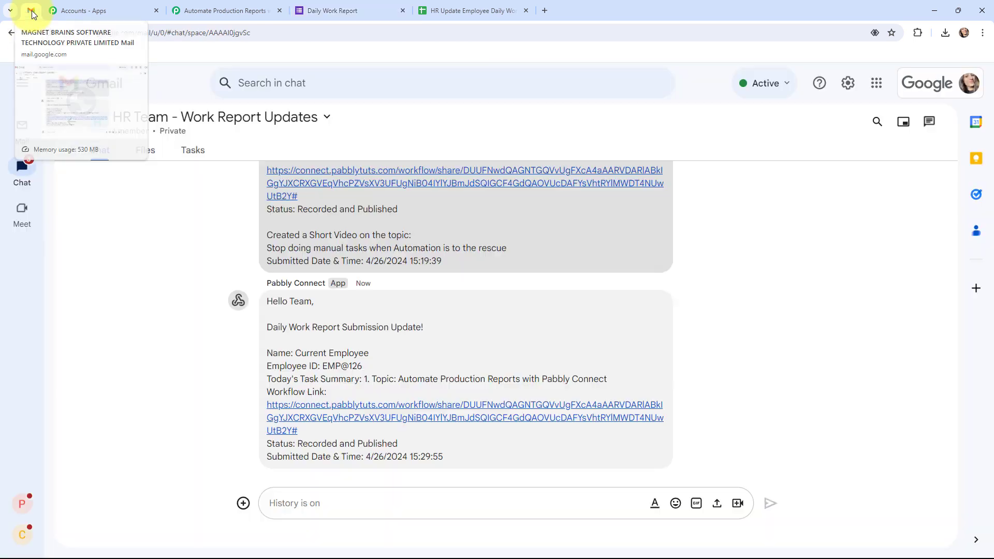